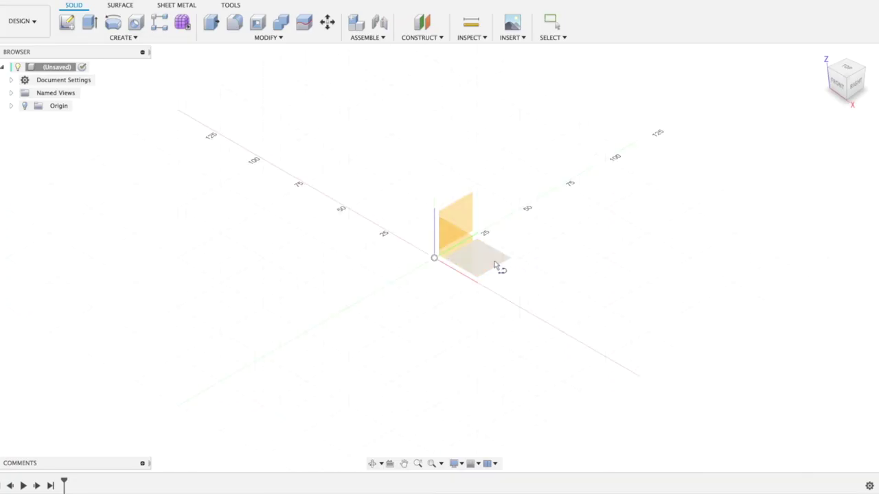
Sketch a 635 mm horizontal construction line from the origin on the top plane and finish the sketch
click(500, 268)
click(388, 299)
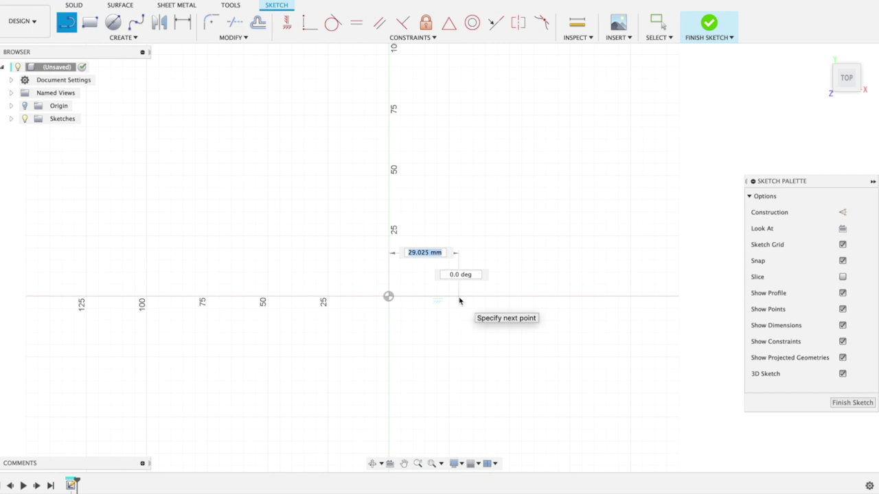
text(635)
key(Return)
key(Escape)
click(460, 297)
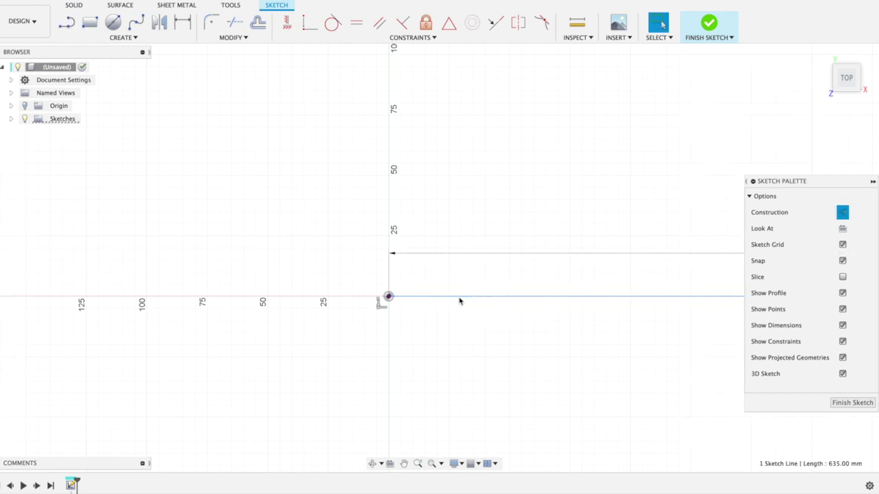
scroll(460, 297, down, 3)
middle_drag(459, 298, 261, 300)
scroll(458, 330, down, 3)
middle_drag(458, 329, 306, 317)
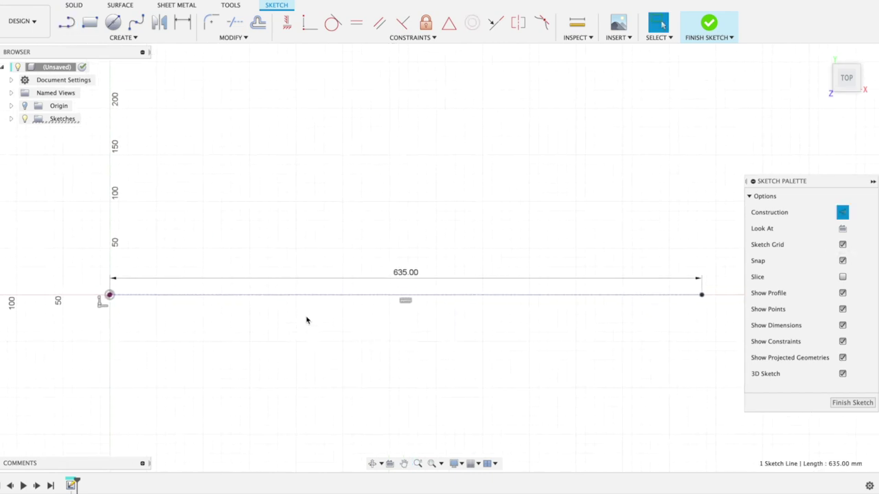
click(708, 28)
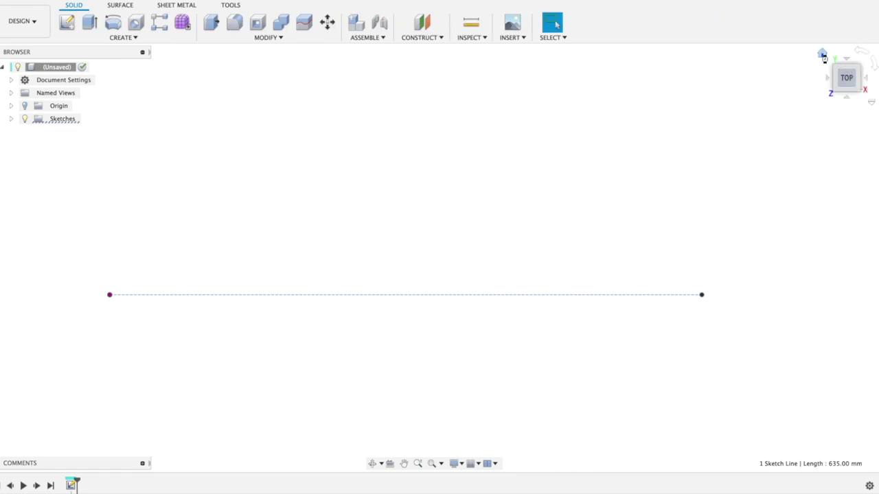
Create an offset plane 635 mm from the YZ plane, at the far end of the construction line
click(823, 56)
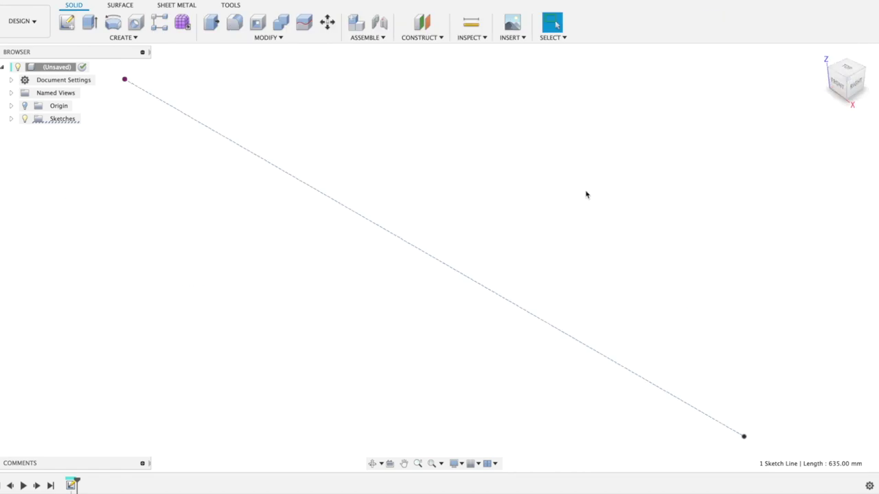
click(429, 39)
click(423, 51)
click(249, 122)
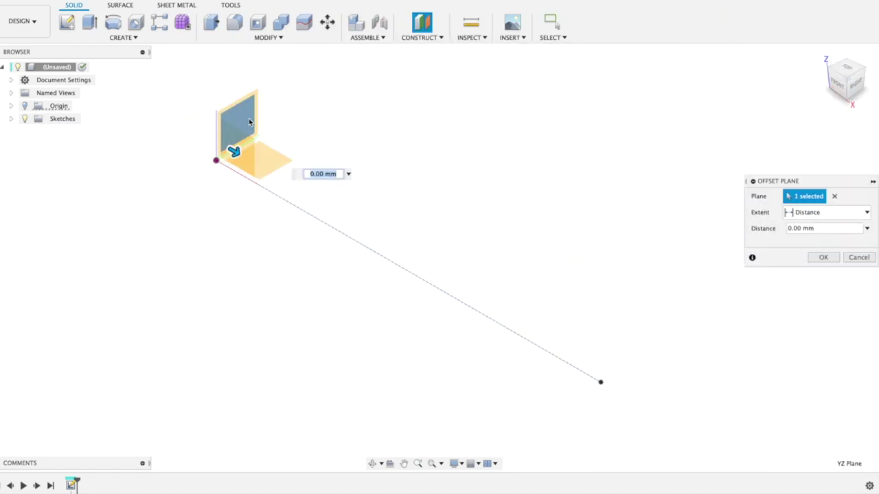
text(635)
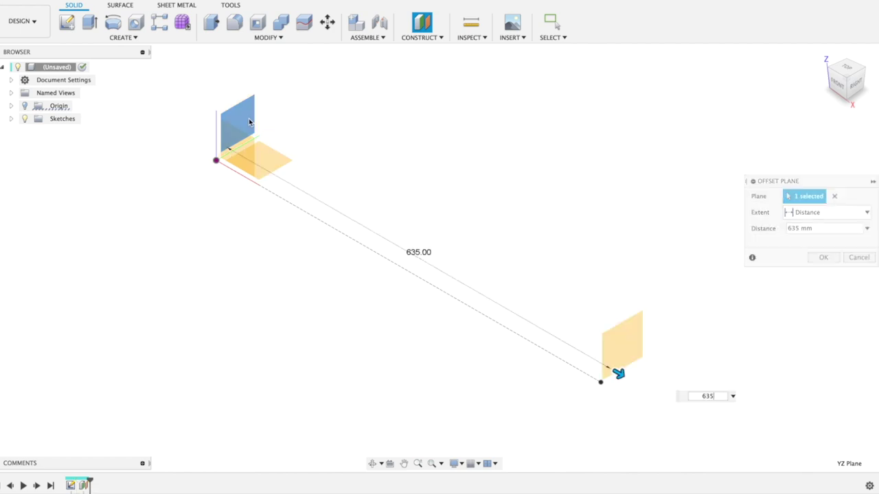
key(Return)
Create a second offset plane at 635/2 mm from the YZ plane, halfway along the construction line
click(422, 30)
click(424, 50)
click(244, 130)
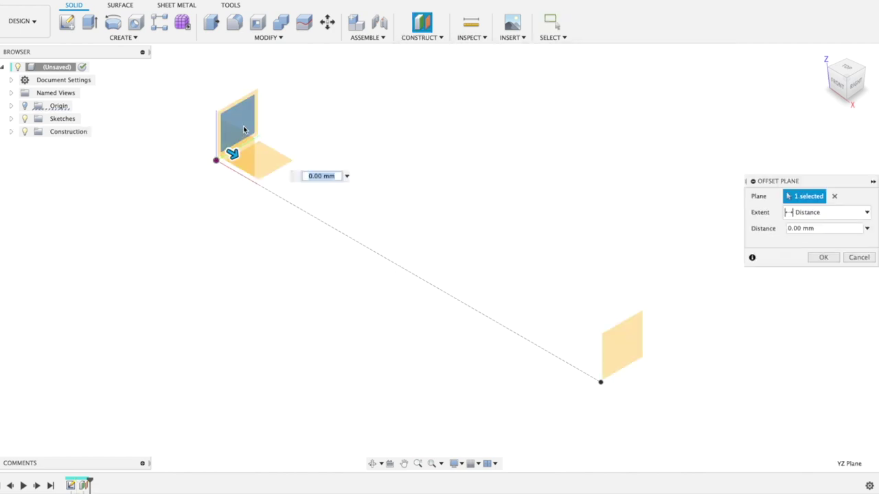
text(635/2)
key(Return)
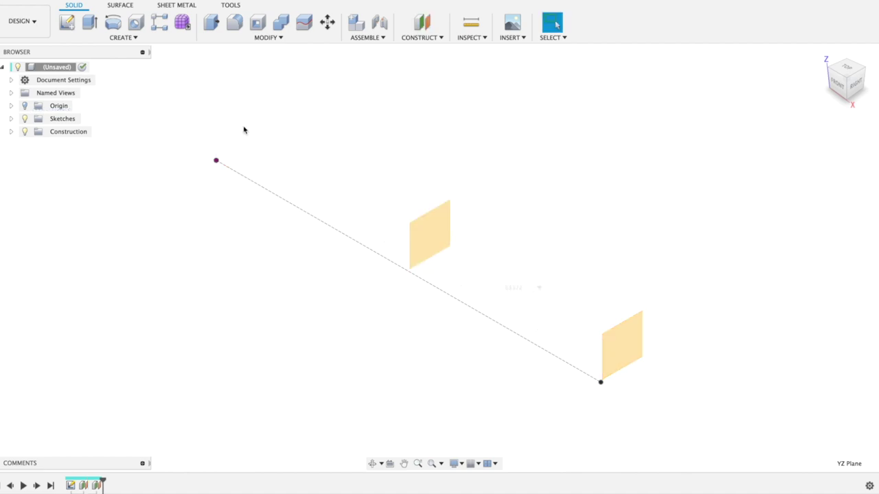
Create a third offset plane at 635/4-5 mm from the YZ plane
click(414, 40)
click(422, 48)
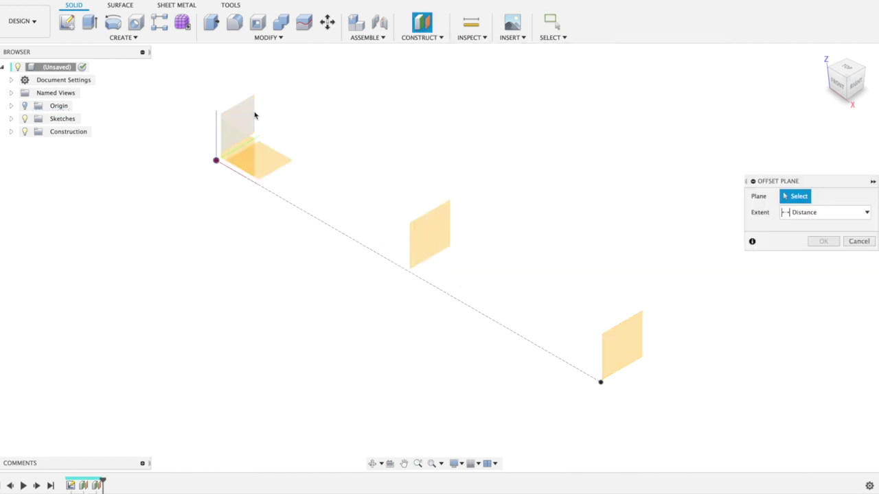
click(255, 116)
text(635/)
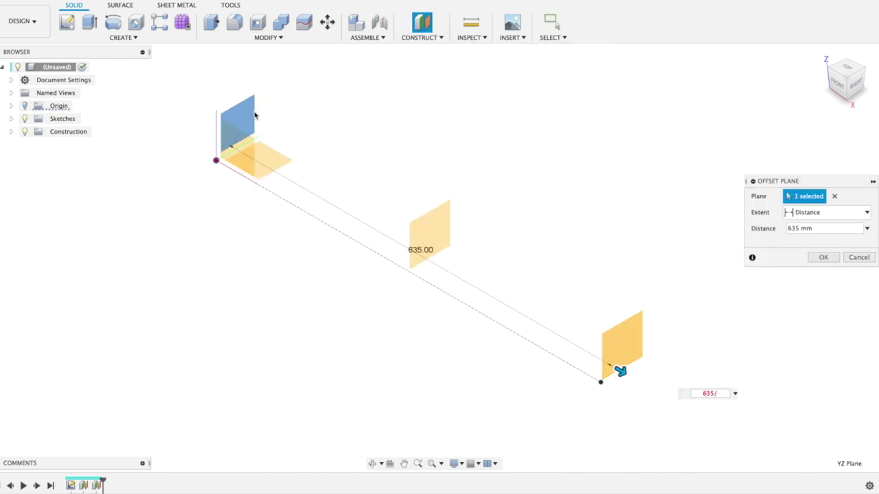
text(4-5)
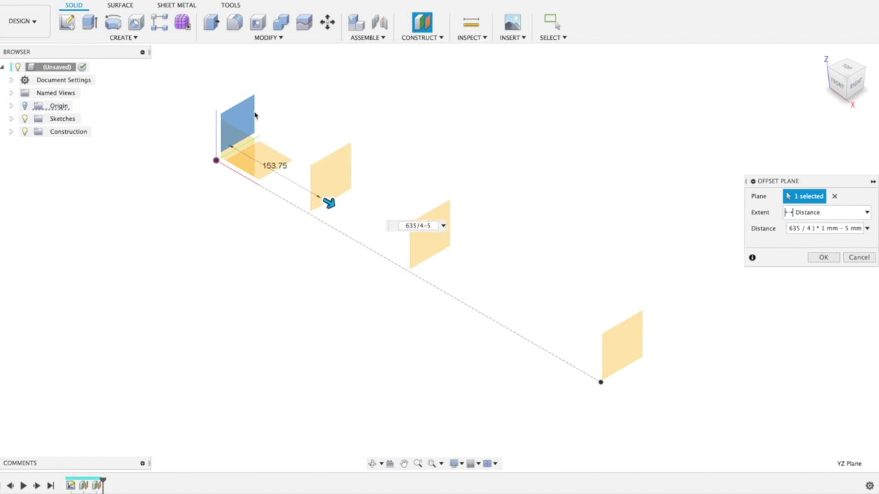
key(Return)
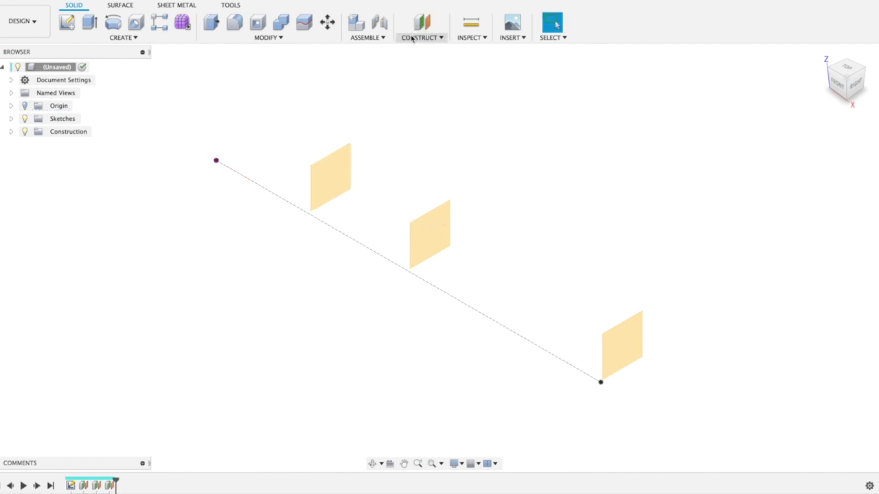
Start a sketch on the 635 mm offset plane and draw a horizontal line 43/2 mm long from the origin
key(l)
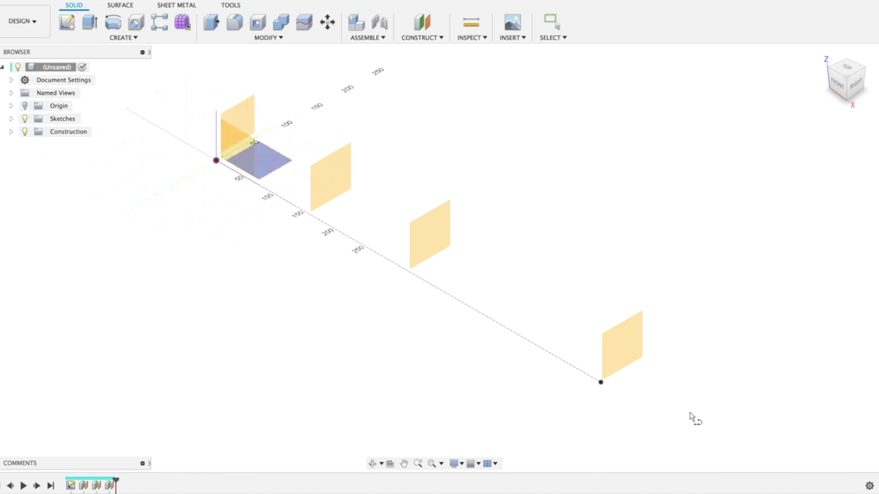
click(621, 349)
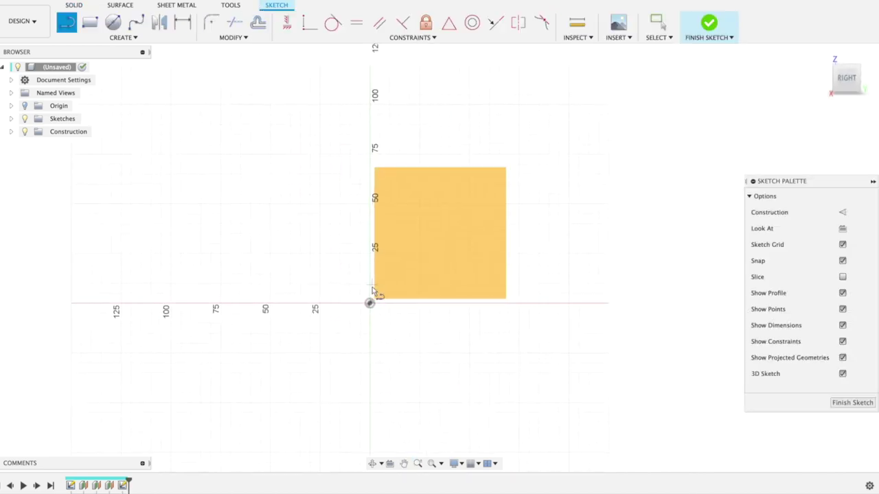
click(370, 302)
text(22/2)
key(Tab)
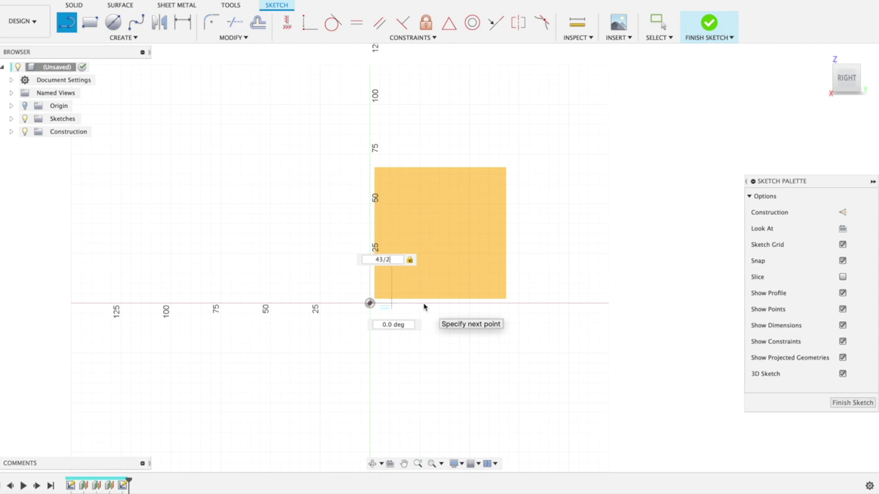
key(Return)
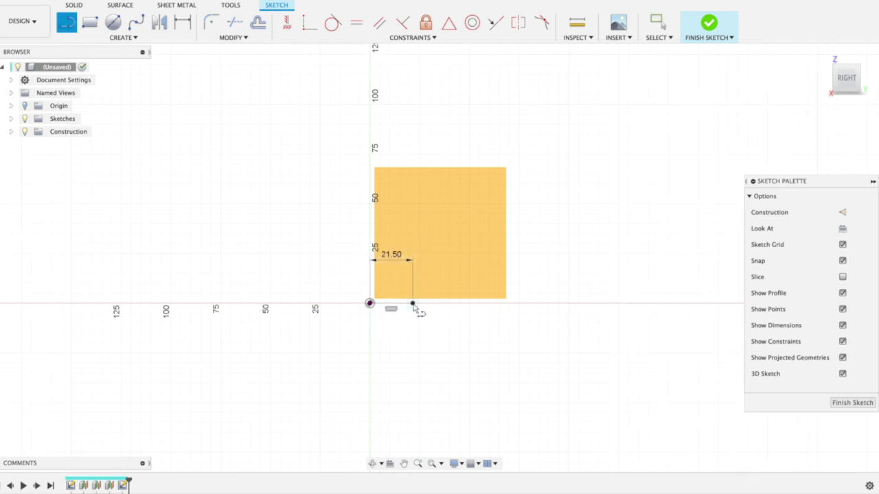
Draw a 43 mm line from that endpoint back through the origin and place its dimension above the line
text(43)
key(Return)
key(Escape)
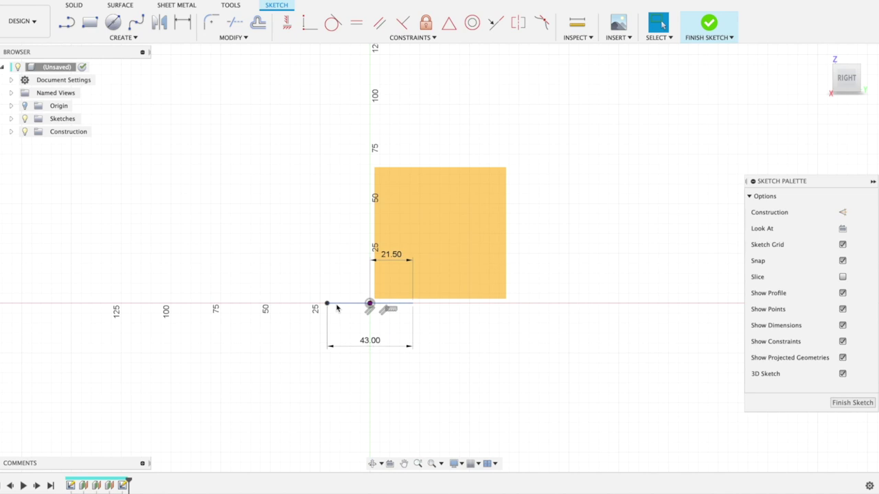
drag(371, 344, 369, 271)
Draw a 15 mm vertical line down from the origin and convert it to construction geometry
key(l)
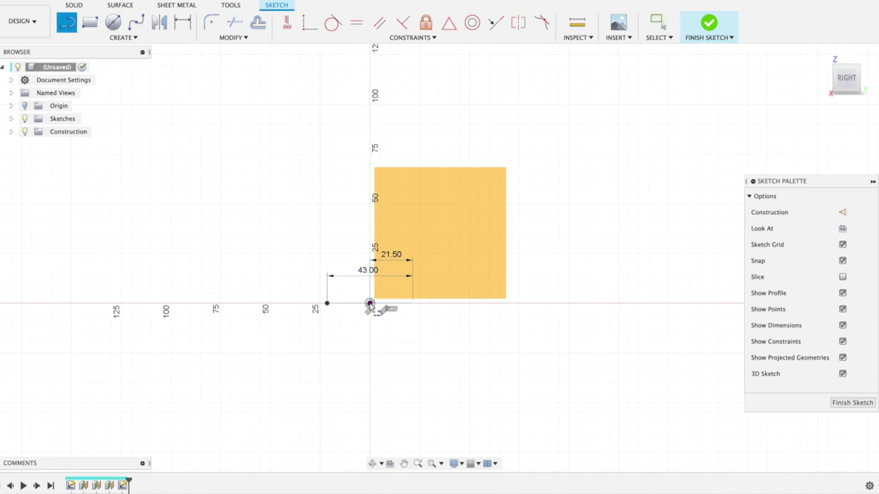
click(369, 303)
text(15)
key(Return)
key(Escape)
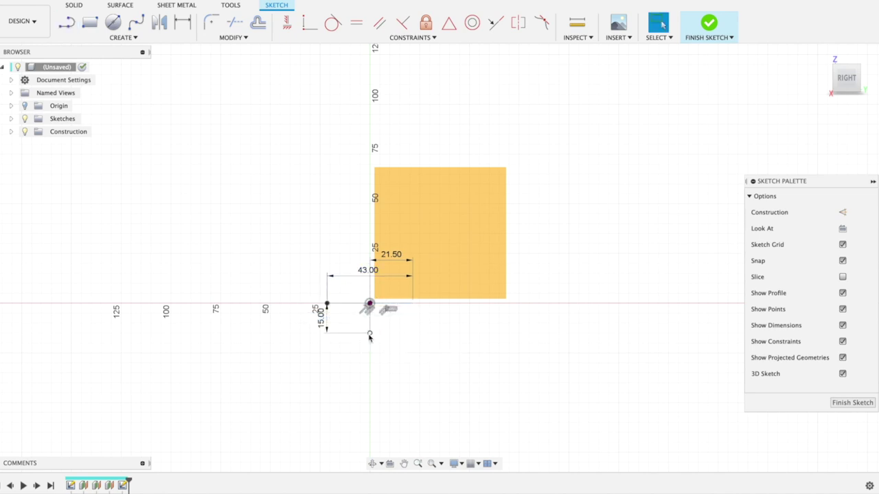
click(369, 331)
key(x)
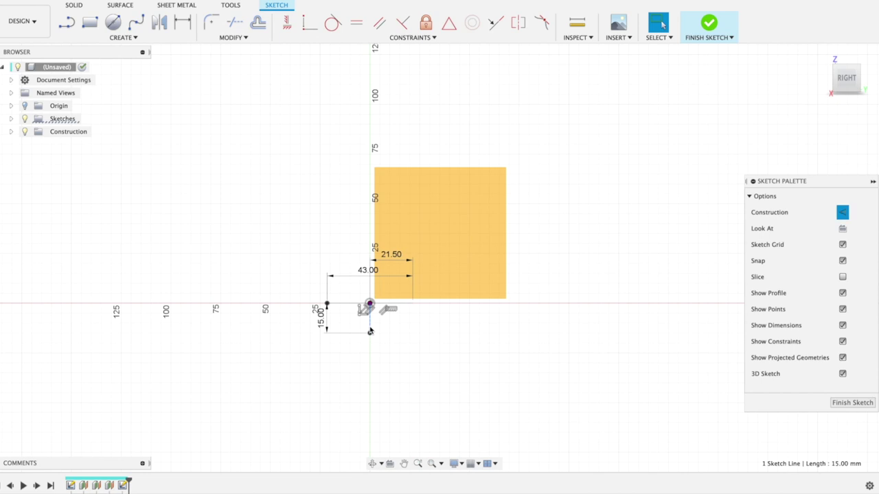
Draw a fit point spline through one end of the 43 mm line, the bottom of the 15 mm line, and the other end
click(136, 22)
scroll(365, 366, up, 3)
click(300, 259)
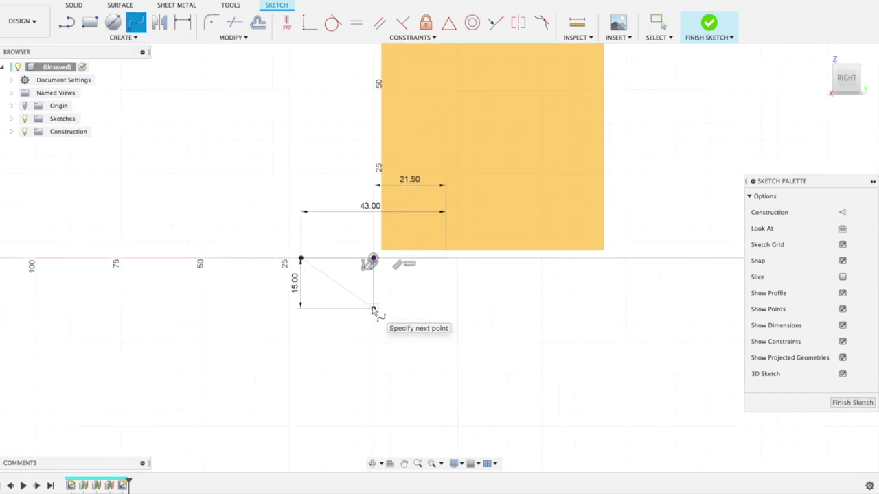
click(373, 308)
click(445, 260)
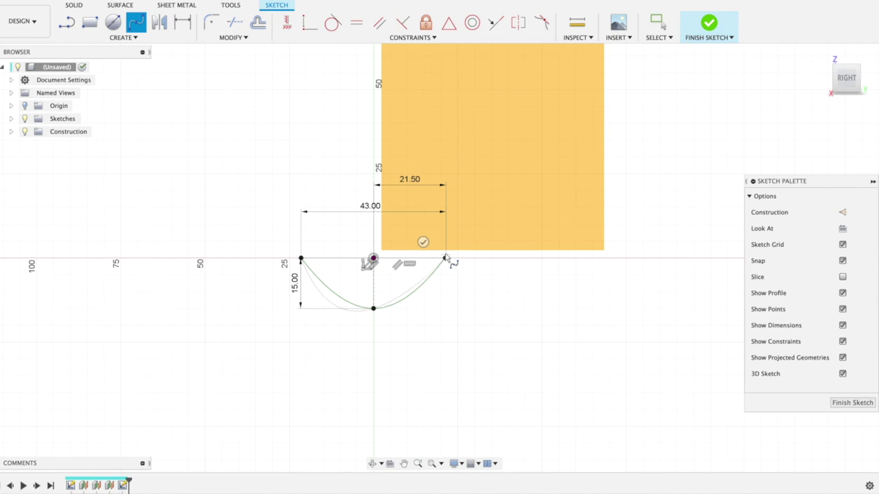
click(423, 241)
key(Escape)
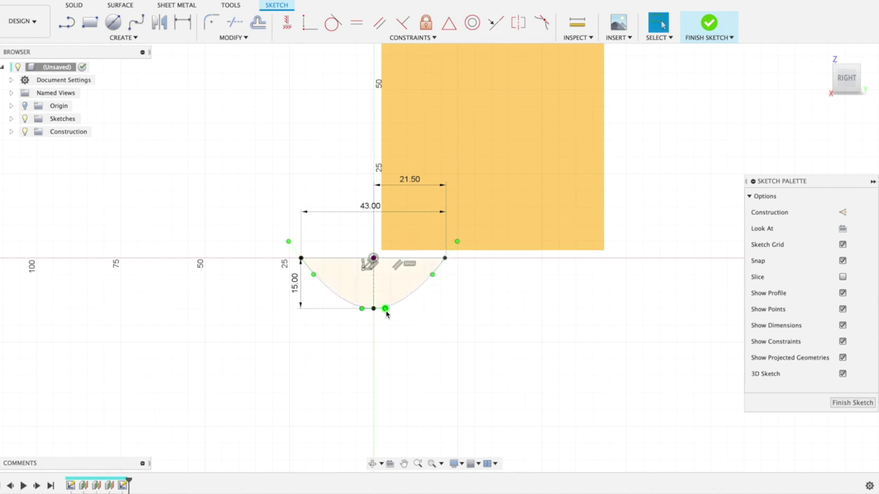
Lengthen the tangent handle at the spline's lowest point to round out the curve, and finish the sketch
click(386, 309)
drag(386, 309, 390, 308)
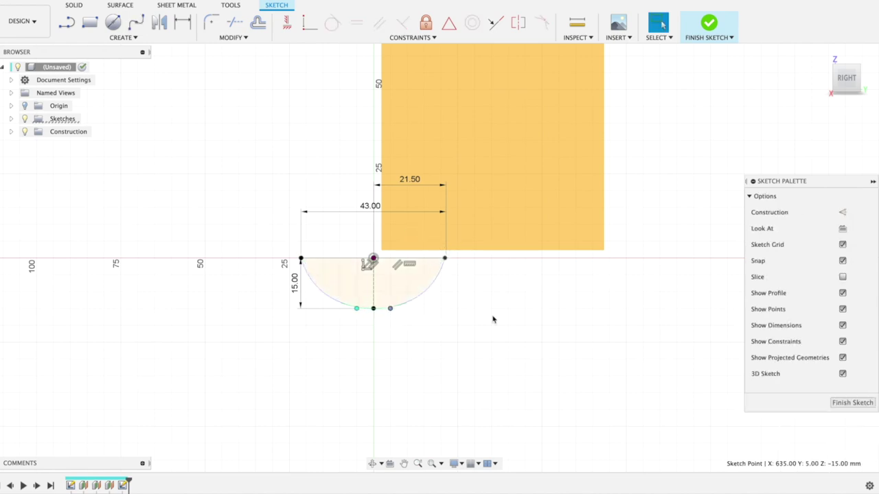
click(838, 404)
shift+middle_drag(373, 214, 378, 220)
key(l)
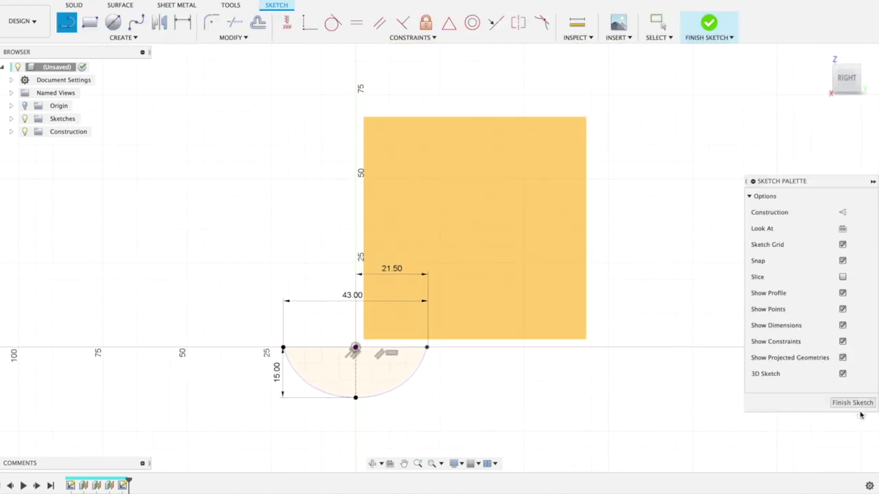
click(852, 403)
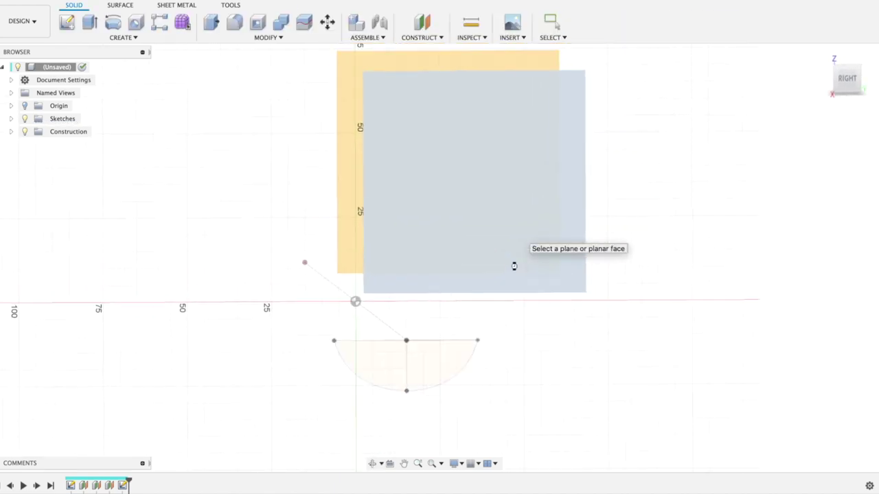
Start a sketch on the middle offset plane and draw a horizontal line 46/2 mm long from the origin
click(514, 266)
scroll(298, 295, up, 5)
middle_drag(290, 295, 318, 290)
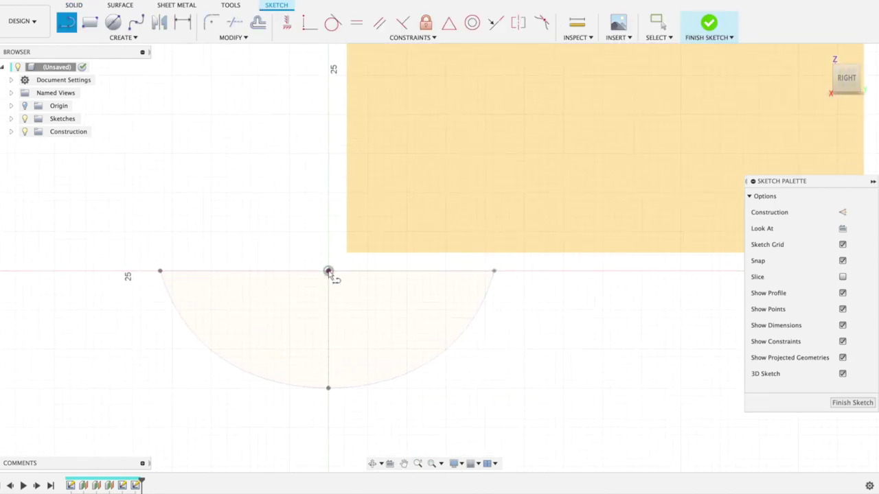
click(329, 272)
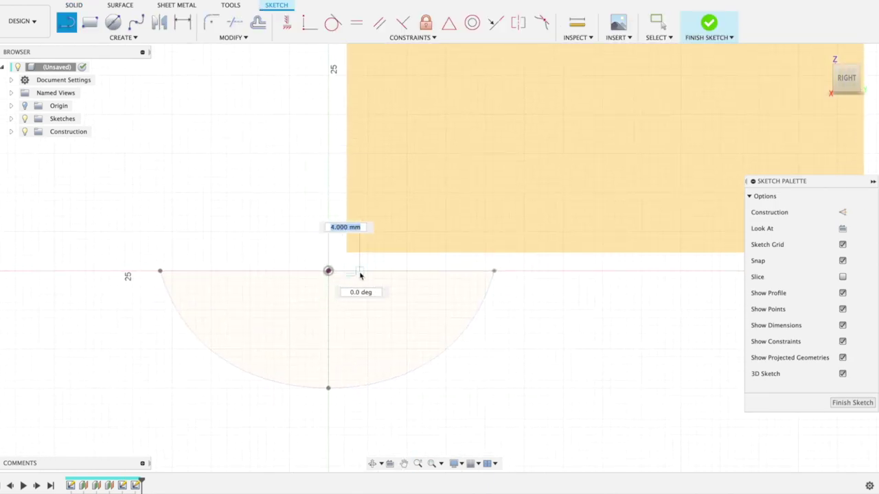
text(46/2)
key(Return)
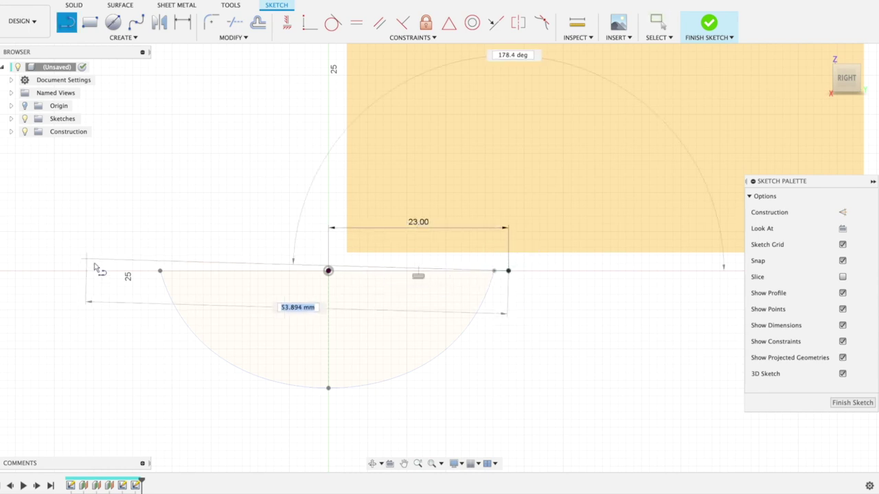
Draw a 46 mm line from that endpoint back across the origin and move its dimension above the profile
text(46)
key(Return)
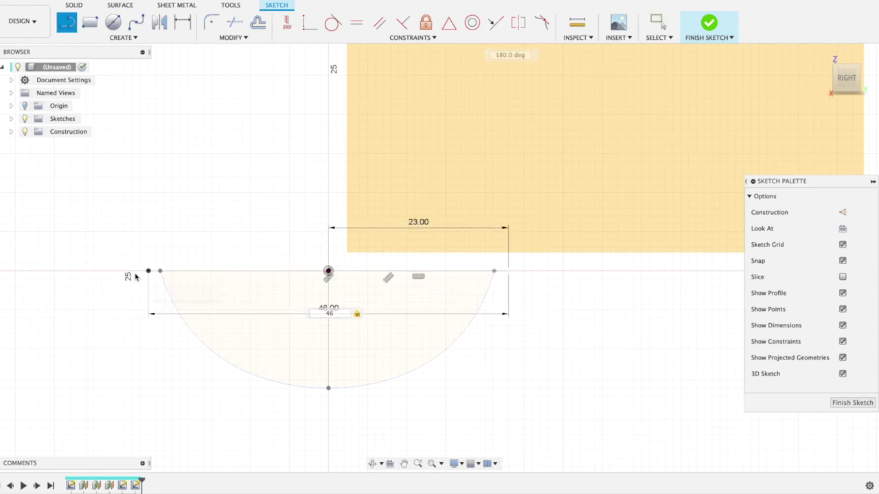
key(Escape)
drag(324, 313, 334, 260)
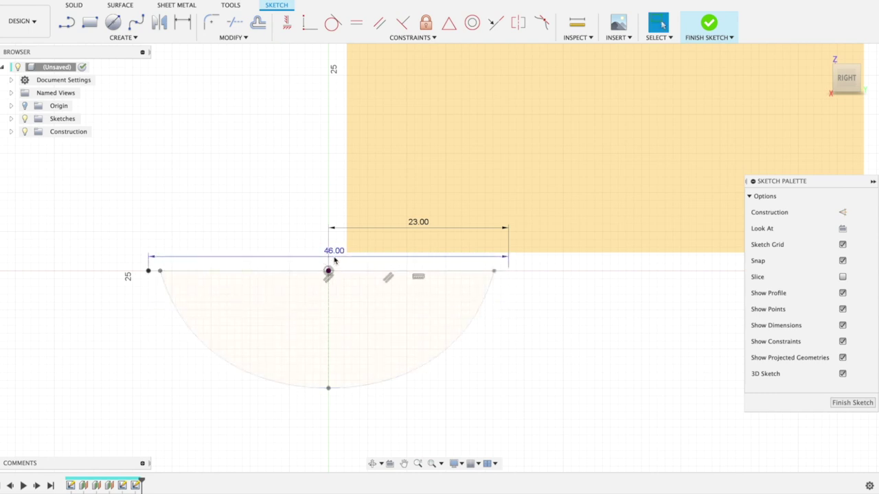
Draw a 17 mm vertical construction line straight down from the origin
key(l)
click(328, 270)
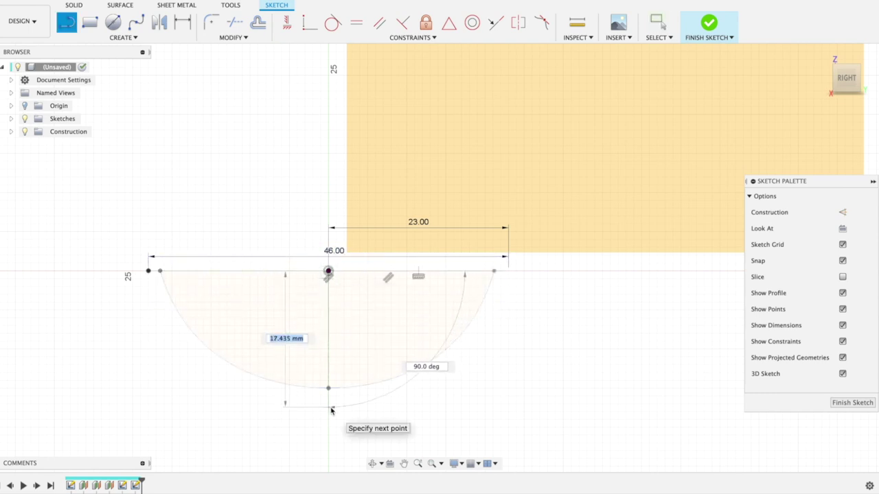
text(17)
key(Return)
key(Escape)
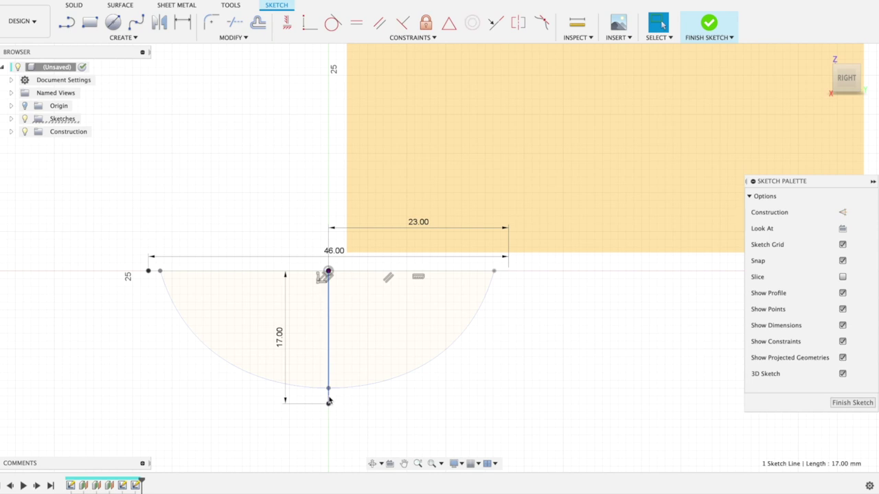
Draw a fit point spline from one end of the 46 mm line through the construction line's lower endpoint to the other end
click(137, 27)
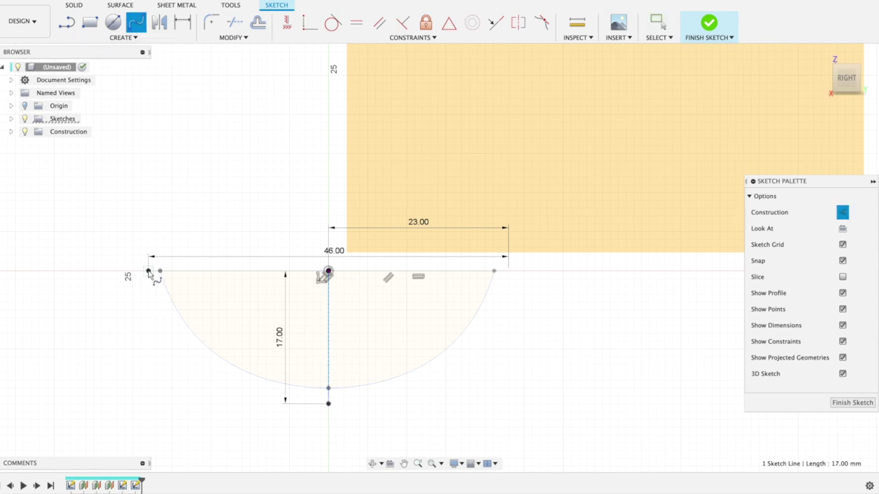
click(149, 271)
click(328, 404)
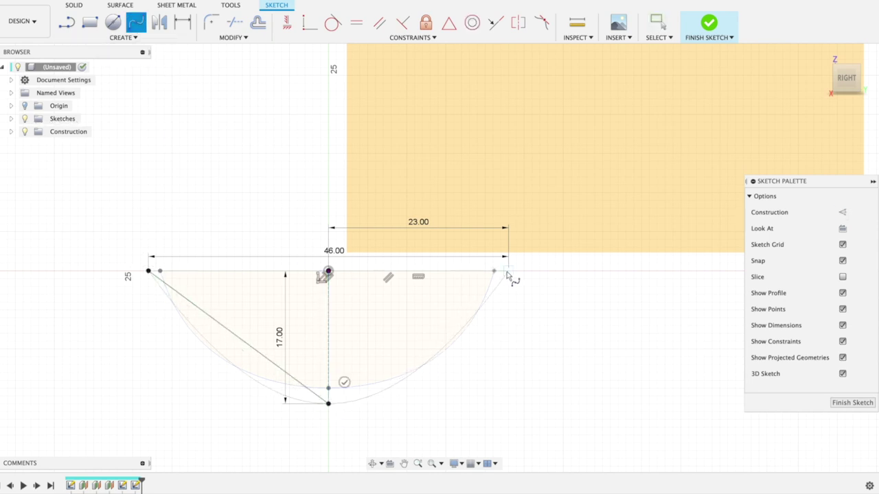
click(508, 270)
key(Return)
key(Escape)
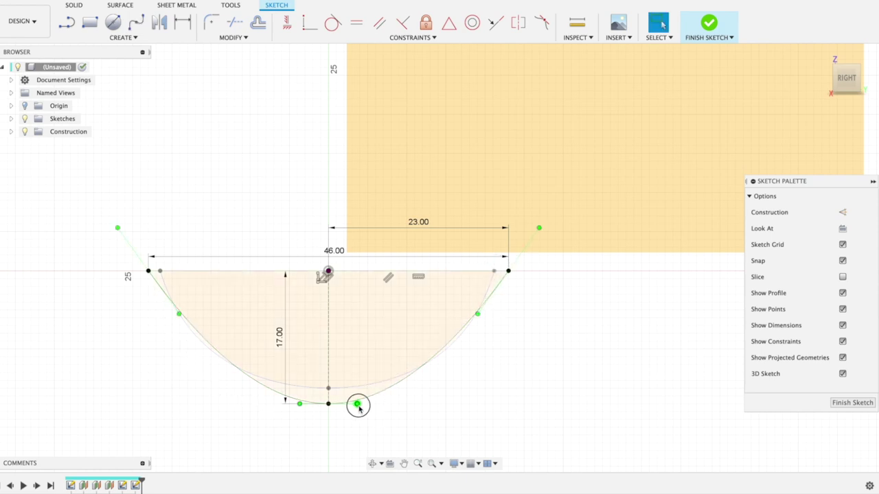
Lengthen the tangent handle at the new spline's lowest point to round out the larger profile, and finish the sketch
drag(357, 403, 367, 405)
key(Escape)
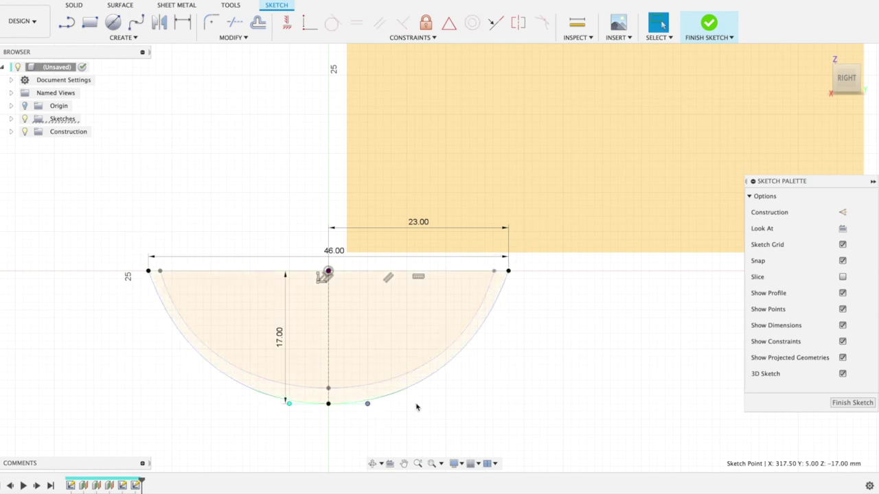
click(852, 402)
Loft a new body between the smaller end profile and the larger middle profile
scroll(662, 353, down, 5)
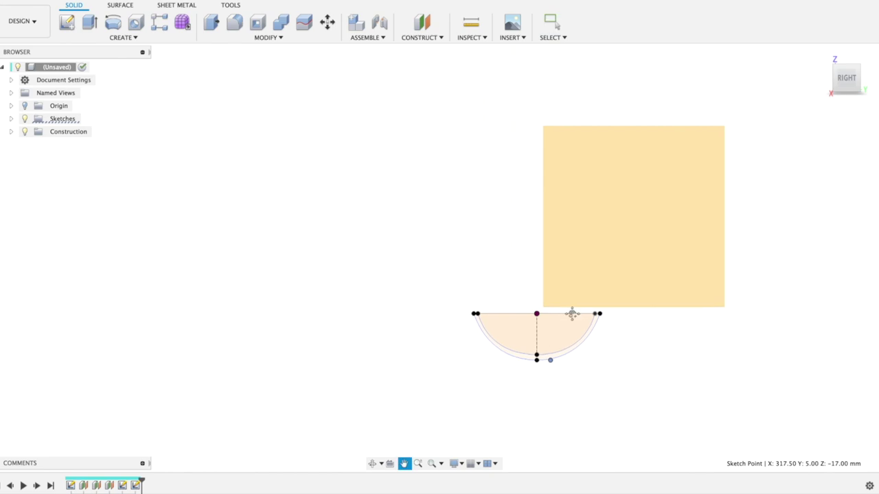
shift+middle_drag(571, 314, 487, 289)
click(123, 37)
click(79, 128)
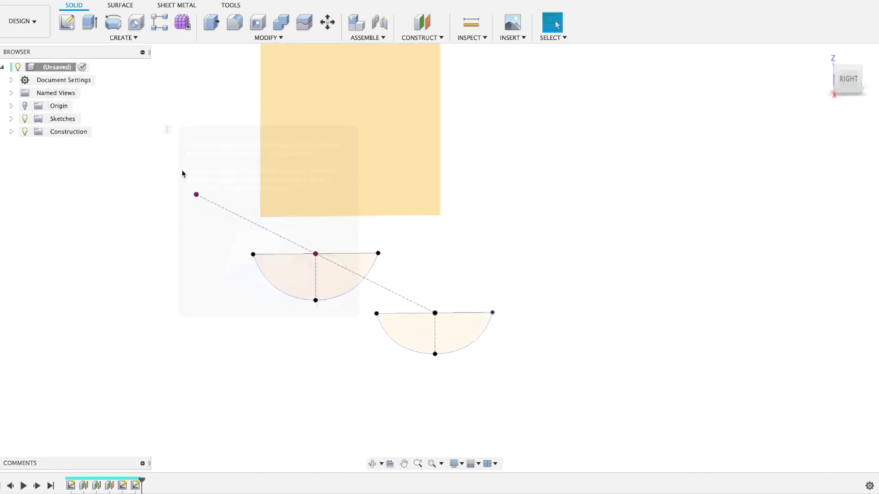
click(468, 345)
click(333, 280)
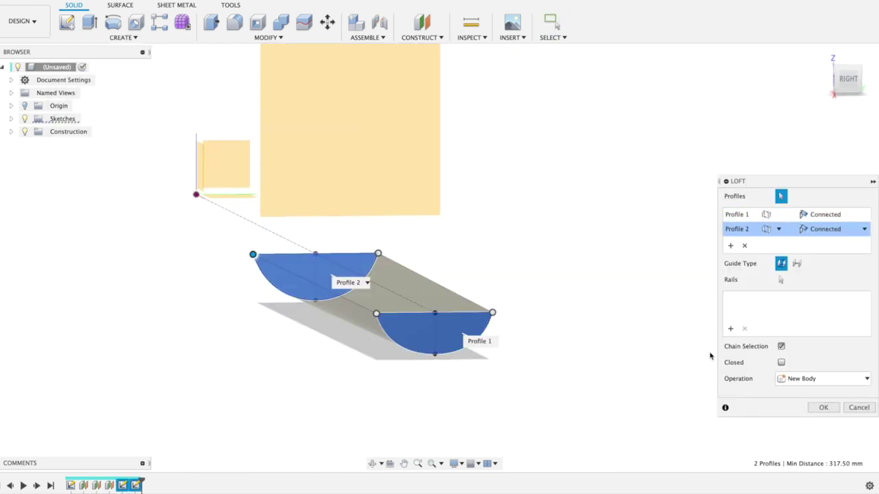
click(823, 408)
Offset the lofted body's larger end face outward to extend the body along the construction line to the nearby construction plane
shift+middle_drag(519, 236, 483, 272)
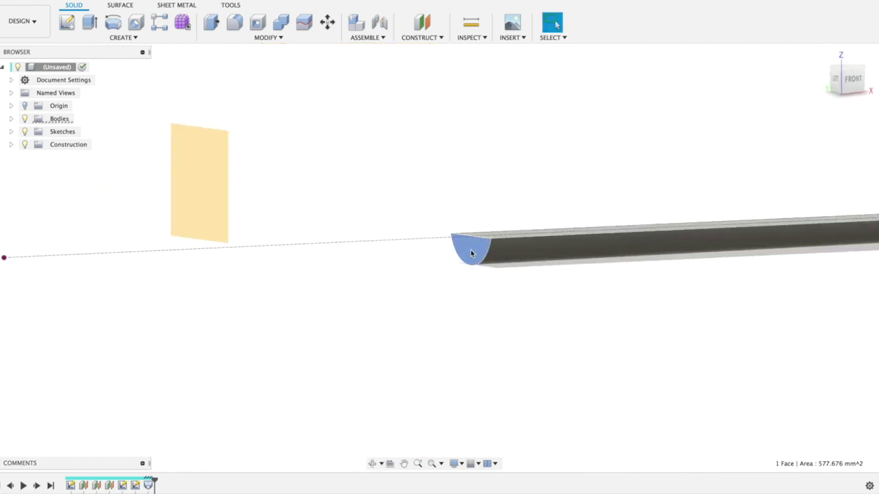
key(q)
drag(464, 252, 241, 215)
click(821, 259)
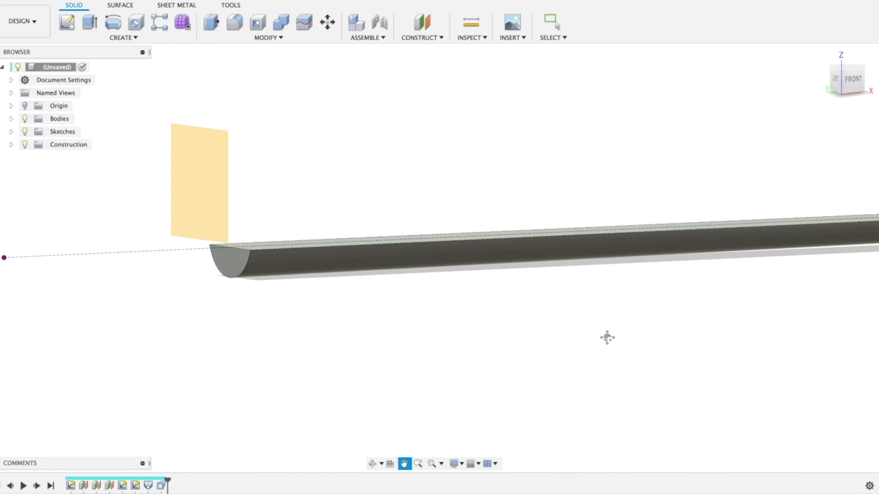
Extrude the flat top face of the body 5 mm upward as a new body
shift+middle_drag(606, 337, 422, 277)
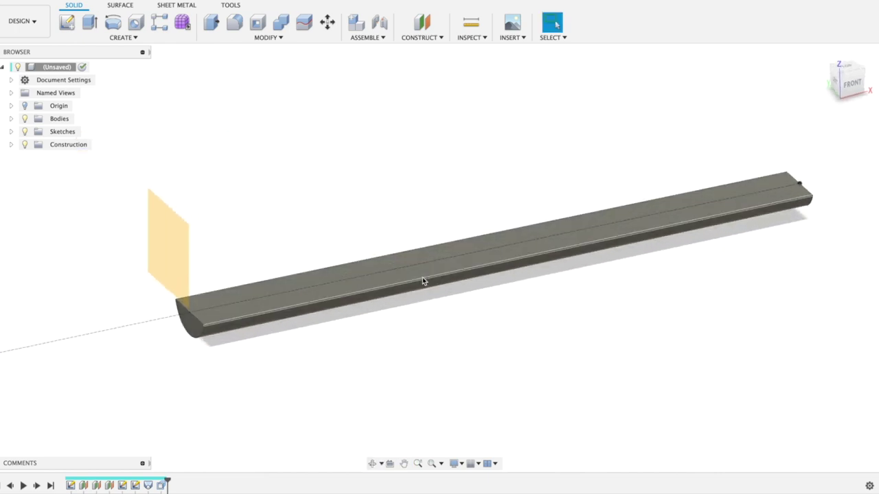
click(419, 276)
text(e)
text(5)
key(Return)
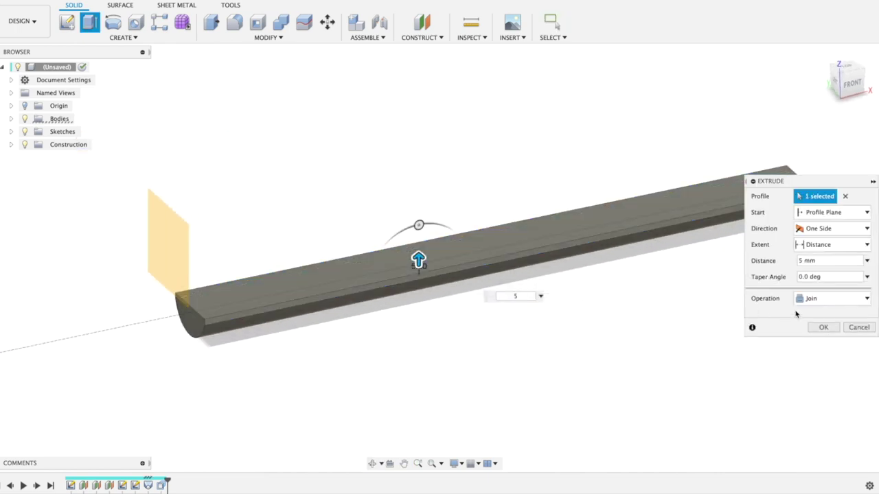
click(832, 298)
click(821, 345)
click(823, 327)
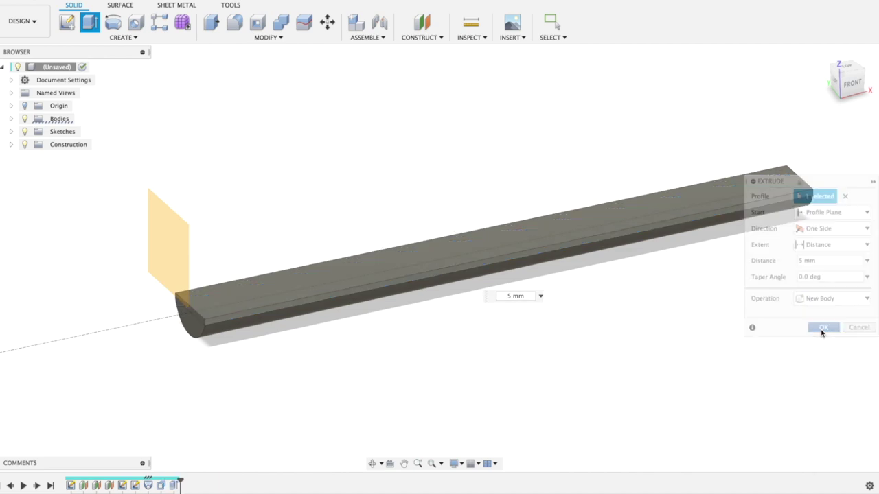
Rename the thin upper body Fretboard and the rounded lower body Neck
click(11, 119)
double_click(69, 144)
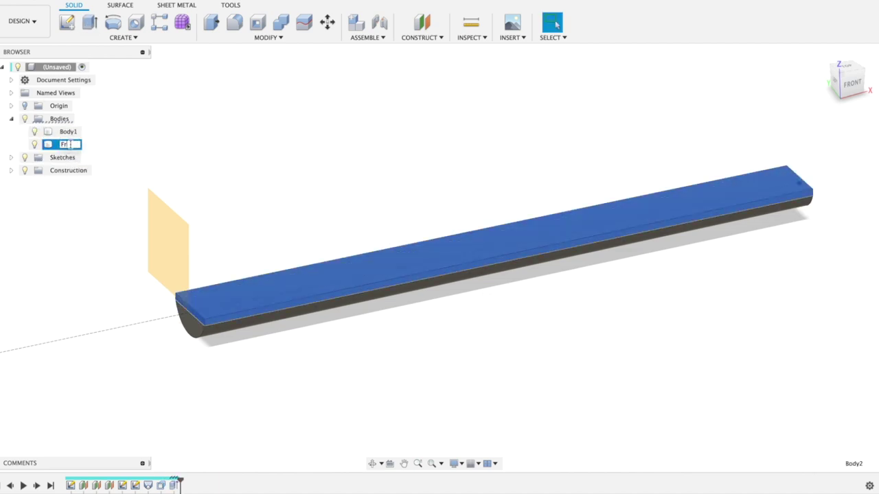
click(69, 131)
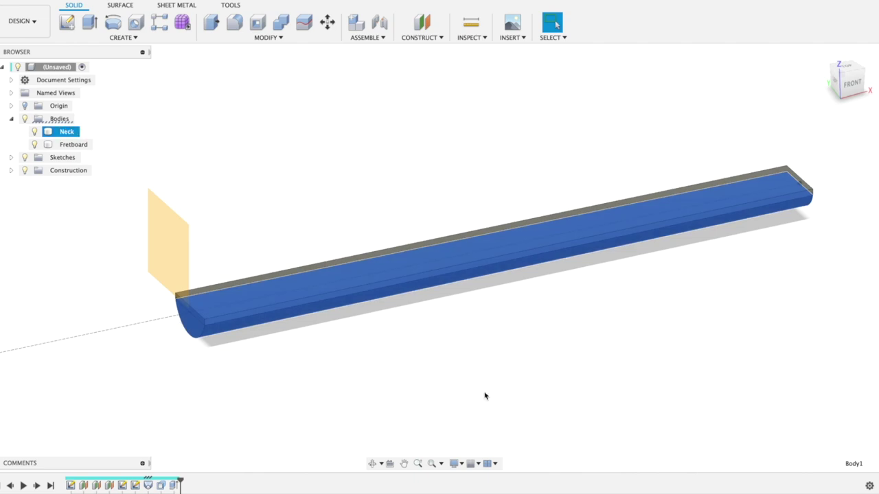
Hide the fretboard body and offset the neck's narrow end face slightly outward
shift+middle_drag(617, 309, 629, 383)
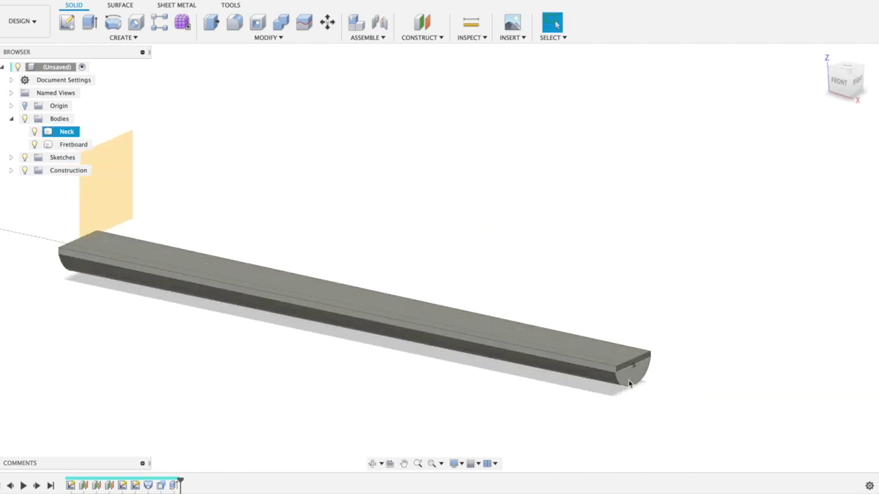
click(630, 383)
key(q)
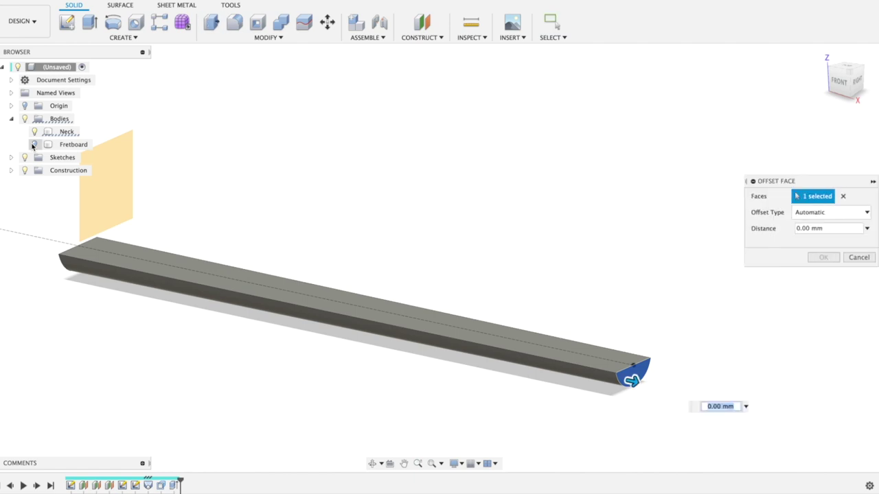
key(Escape)
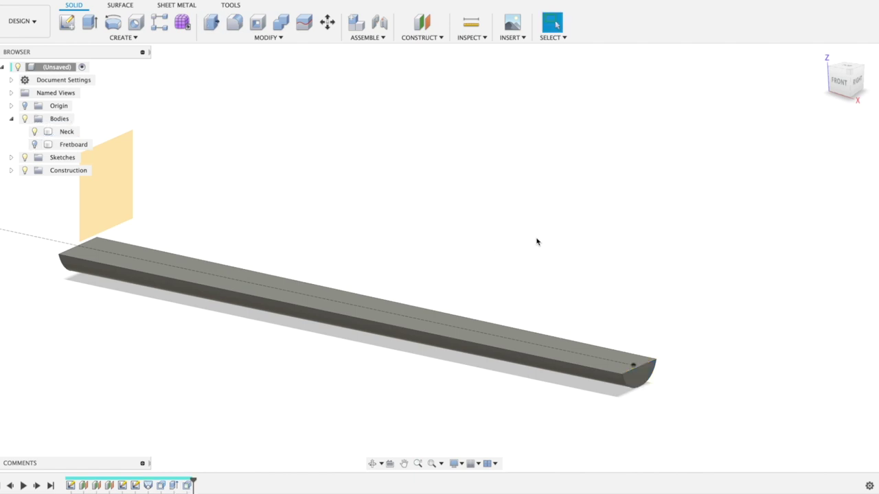
Sketch a closed five-sided headstock outline on the neck's top face, starting at the midpoint of the narrow end edge
key(l)
click(594, 365)
middle_drag(634, 292, 358, 304)
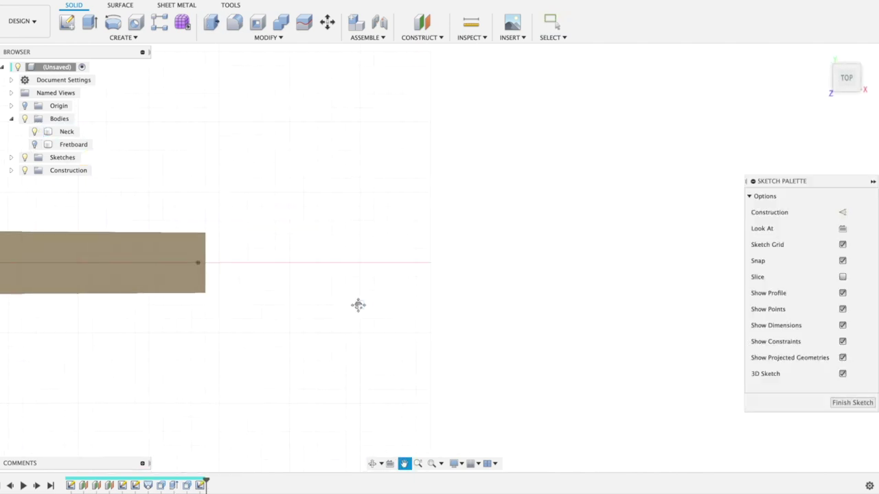
key(l)
click(204, 264)
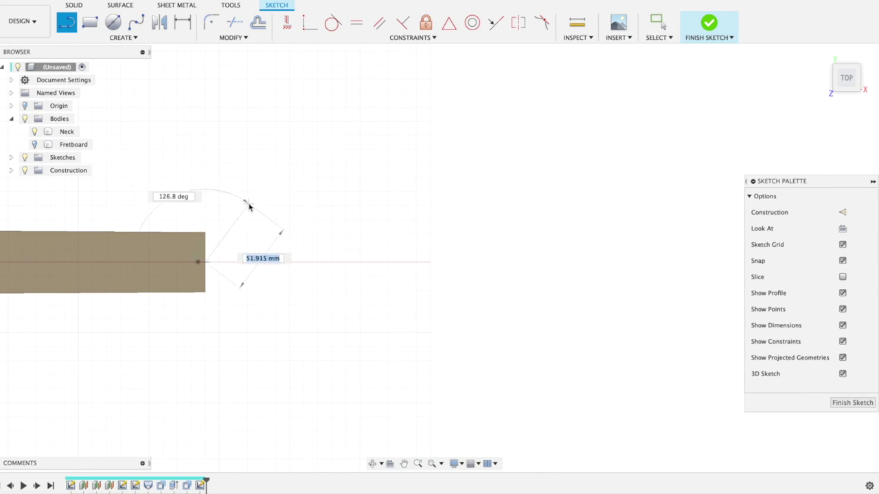
click(249, 203)
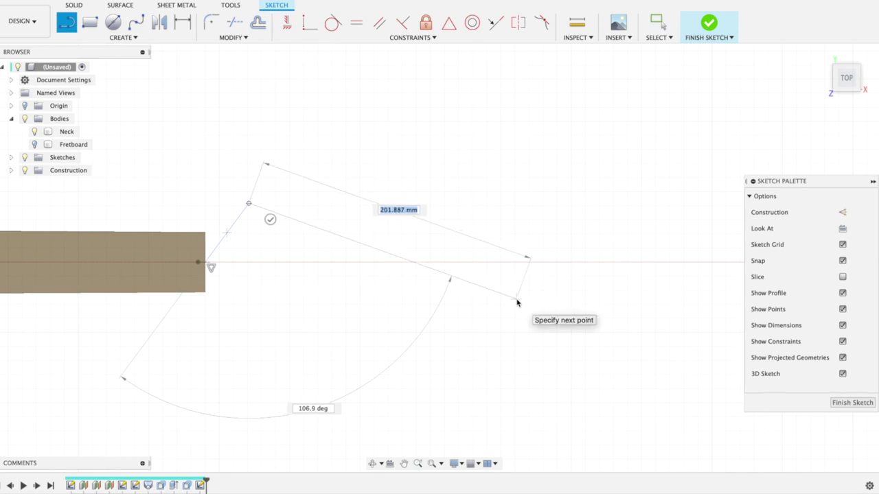
click(517, 301)
click(500, 328)
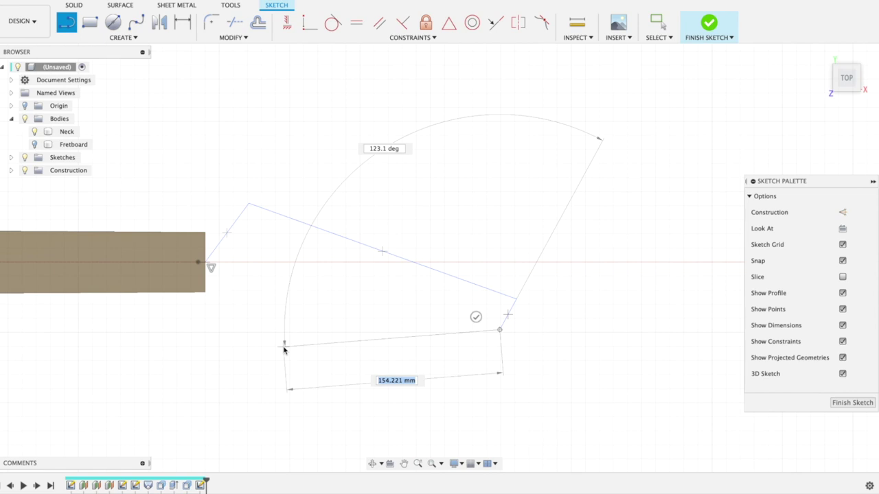
click(283, 345)
click(210, 267)
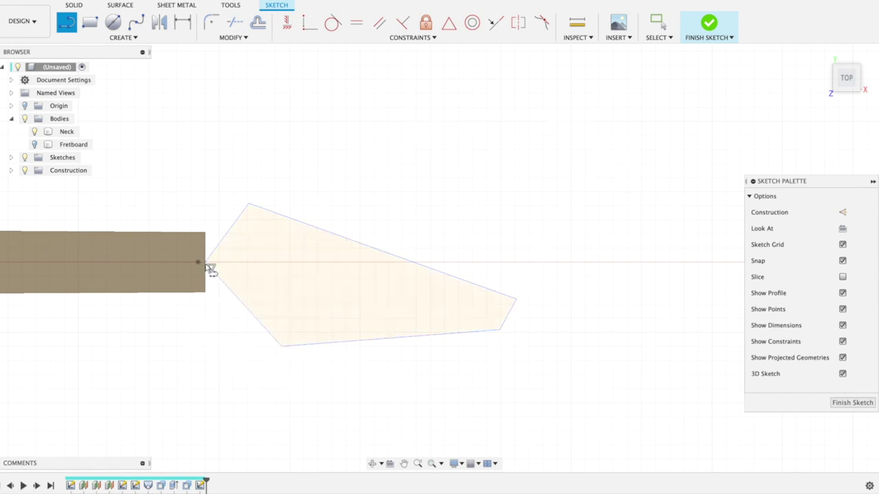
key(Escape)
Move the outline's two wide corners nearest the neck closer to it, shifting the lower one about 17 mm
click(282, 346)
key(m)
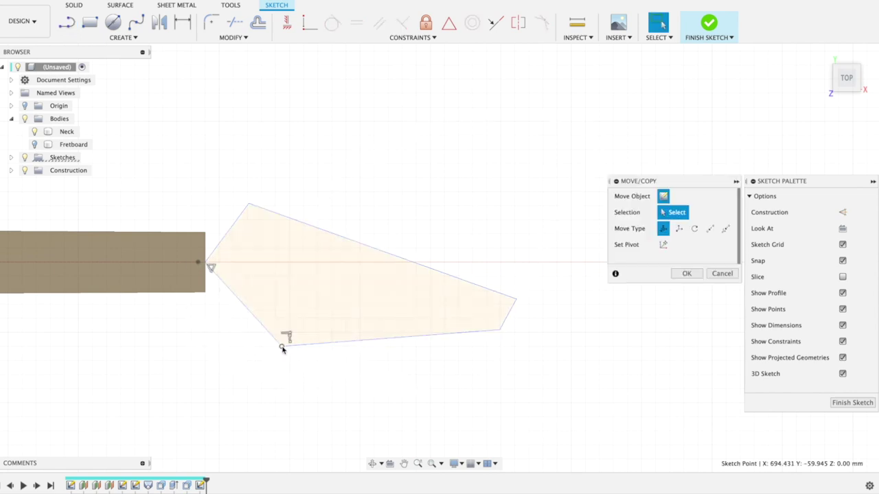
drag(268, 358, 244, 356)
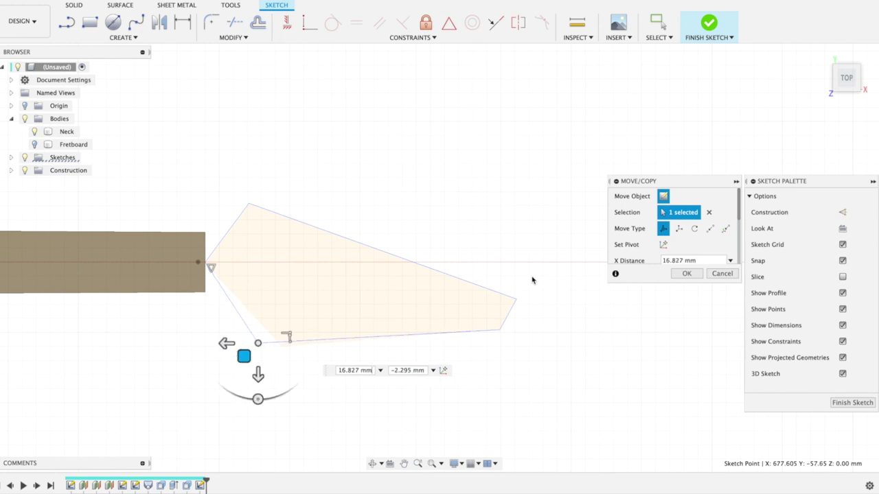
click(249, 204)
drag(235, 216, 227, 216)
click(687, 273)
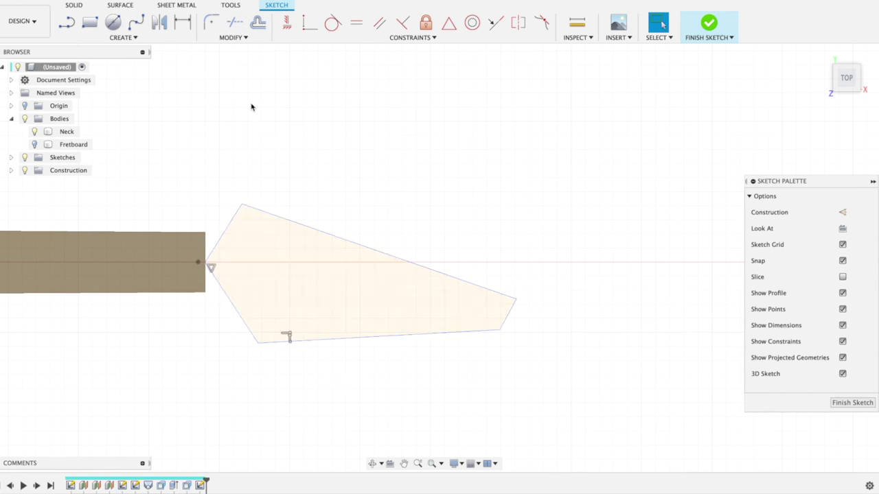
Fillet the outline's corner at the neck with a 35 mm radius and finish the sketch
click(212, 23)
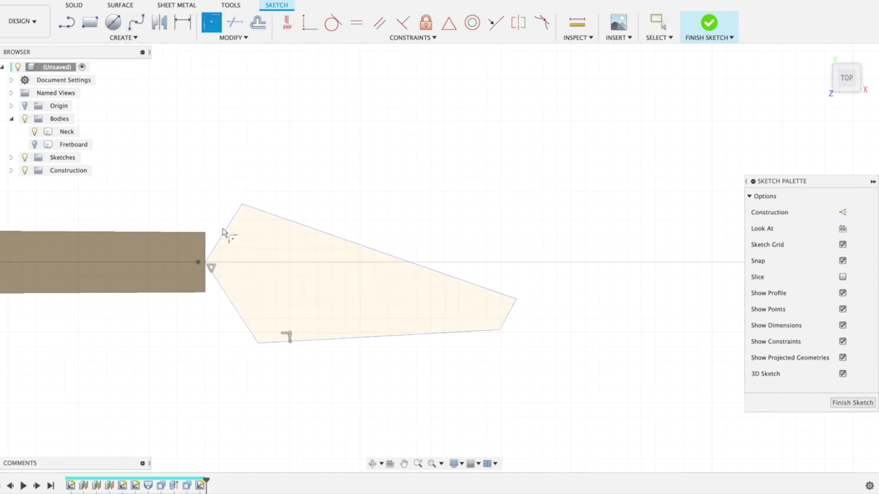
click(225, 231)
click(225, 293)
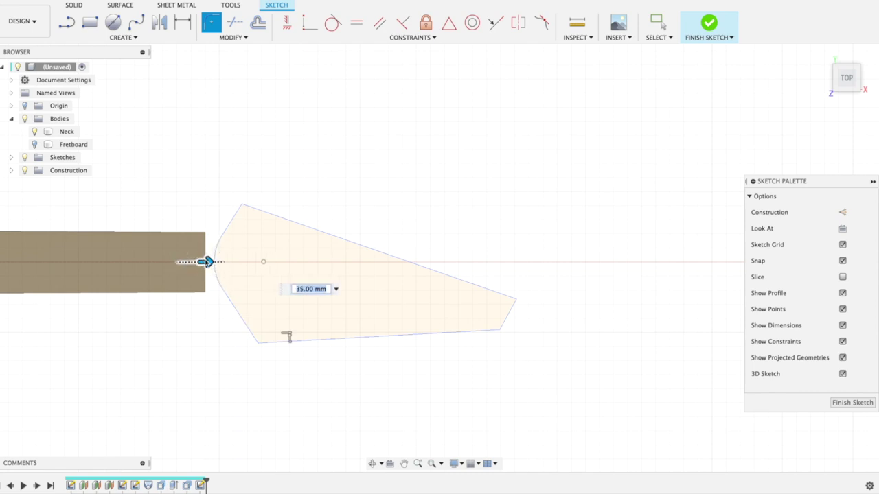
click(850, 403)
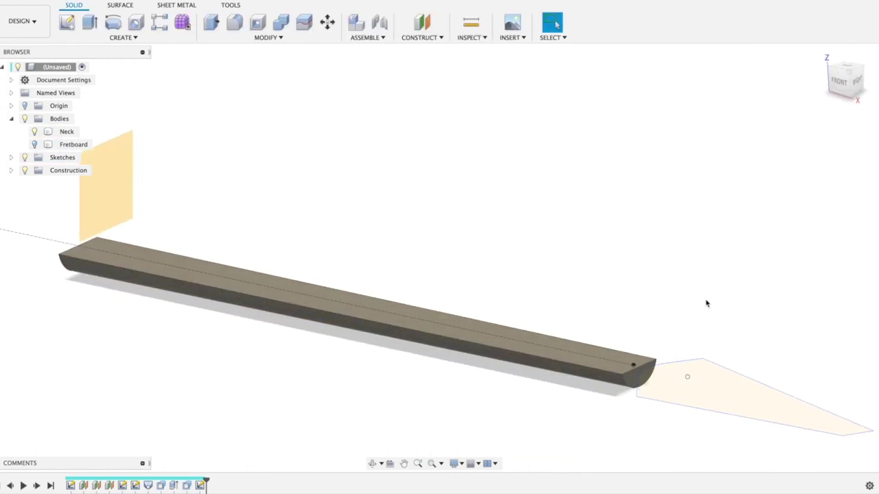
Extrude the headstock profile by -25 mm as a new body
text(e)
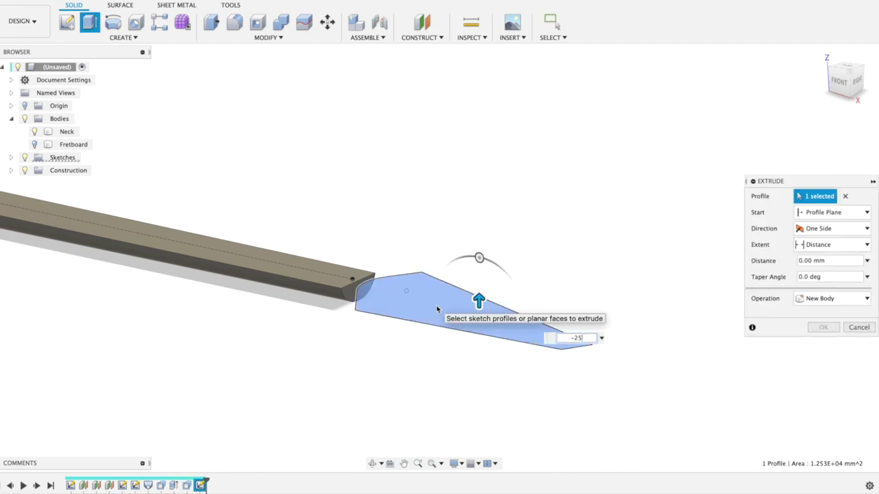
text(-25)
key(Return)
Offset the neck's end face 23 mm so that the neck runs into the headstock
mouse_move(357, 200)
shift+middle_down()
mouse_move(395, 190)
mouse_move(363, 201)
shift+middle_up()
scroll(390, 287, up, 5)
click(346, 271)
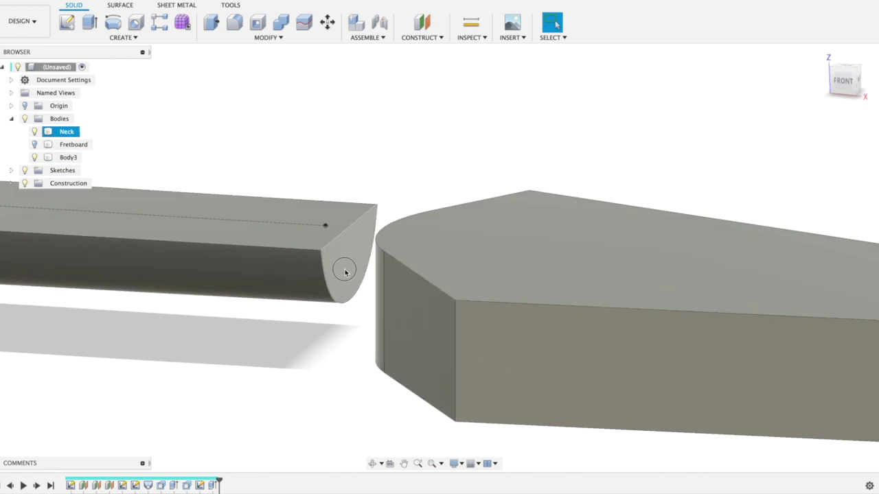
key(q)
drag(355, 268, 415, 268)
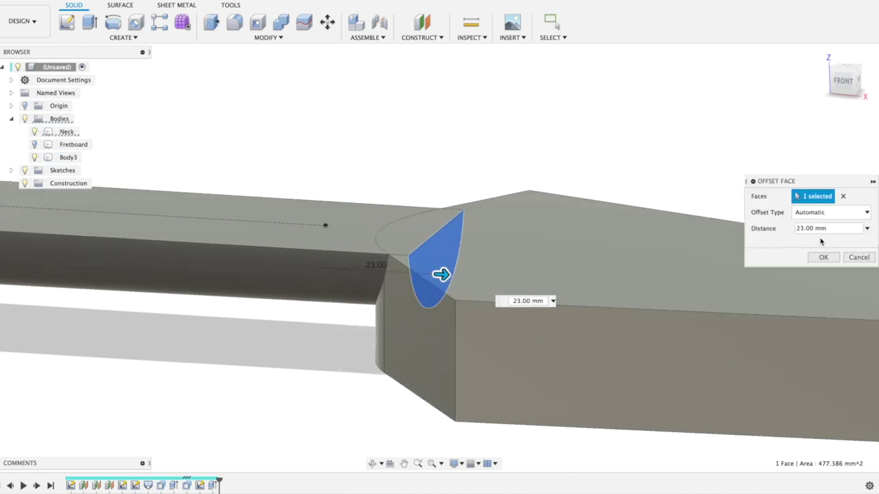
click(823, 257)
Combine the headstock body with the neck body into one solid
click(285, 37)
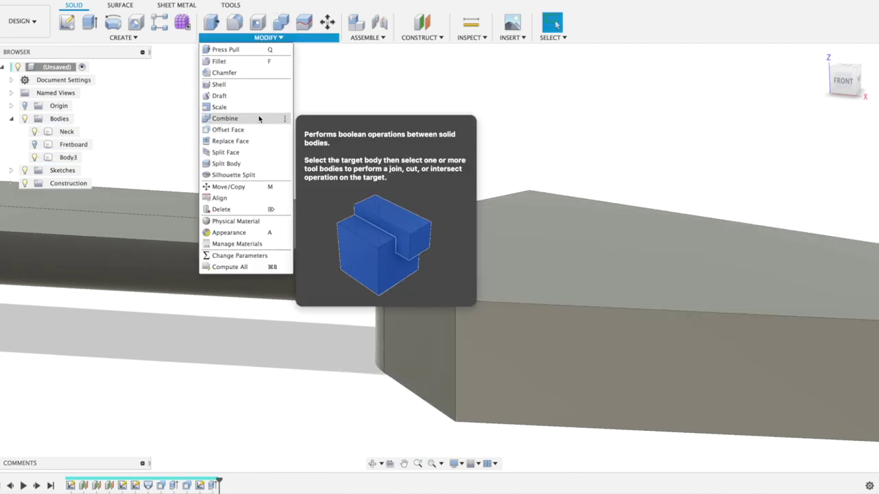
click(227, 117)
click(313, 291)
click(543, 295)
click(824, 289)
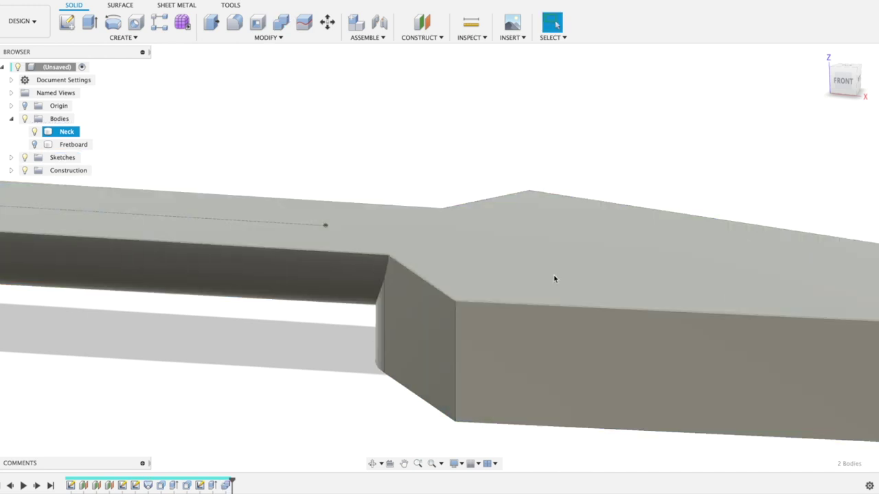
Fillet the curved edges where the neck's underside meets the headstock with a 37.5 mm constant radius
shift+middle_drag(392, 155, 463, 117)
key(f)
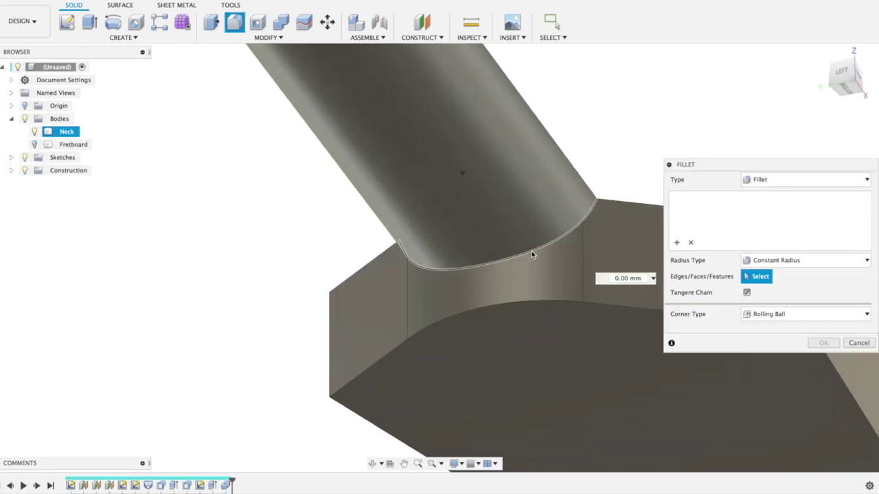
click(531, 251)
shift+middle_drag(542, 254, 569, 177)
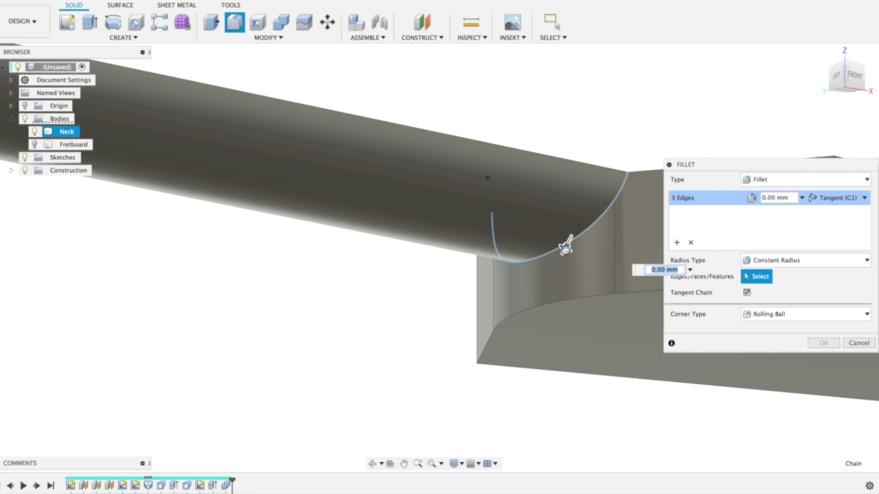
drag(565, 247, 550, 278)
shift+middle_drag(588, 86, 565, 113)
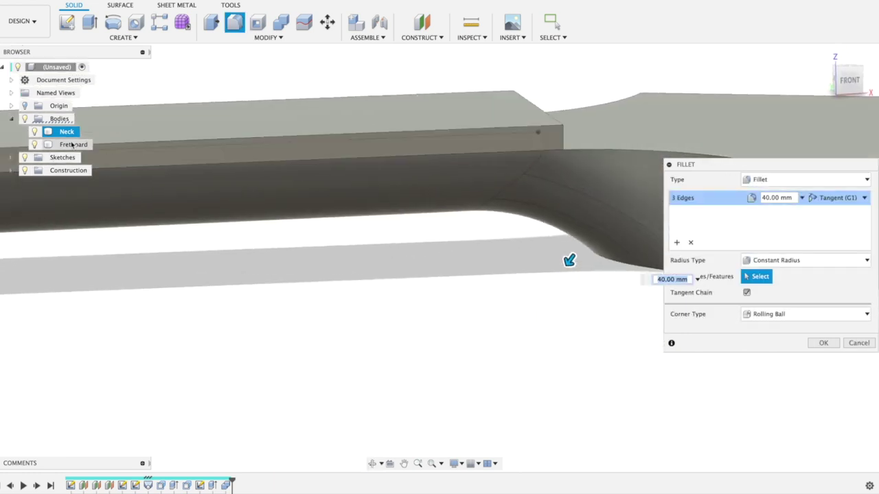
shift+middle_drag(494, 223, 477, 267)
drag(526, 254, 528, 253)
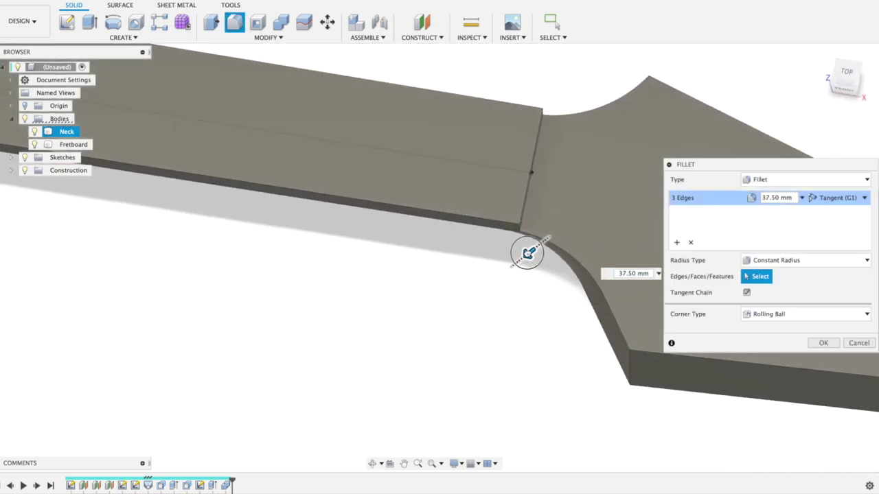
shift+middle_drag(520, 103, 519, 82)
key(Return)
Sketch a rectangle about 5 mm high on the front plane, along the headstock's underside from the heel point past the headstock's far end
shift+middle_drag(560, 332, 556, 295)
scroll(554, 296, down, 5)
click(429, 346)
middle_drag(429, 346, 460, 337)
key(r)
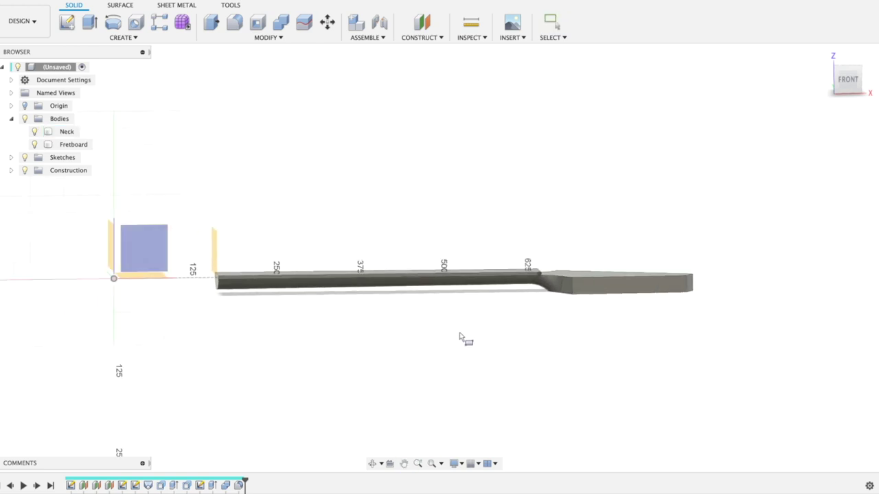
click(139, 244)
scroll(271, 275, up, 5)
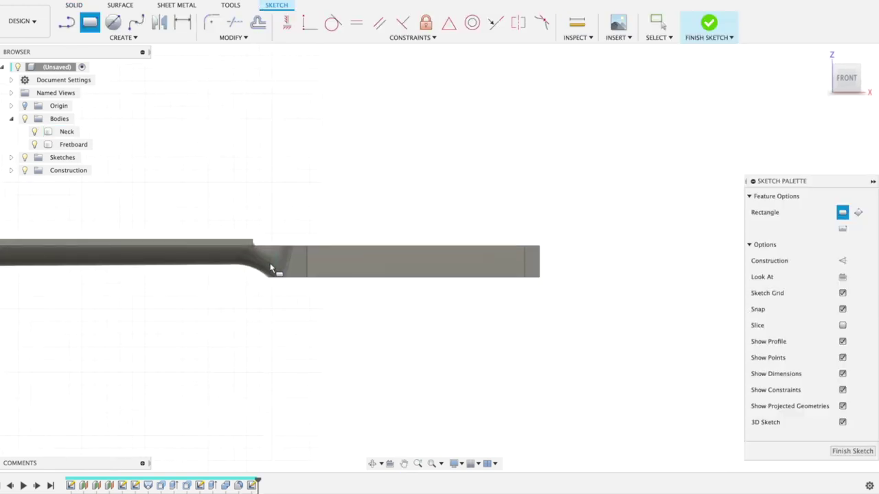
scroll(267, 277, up, 3)
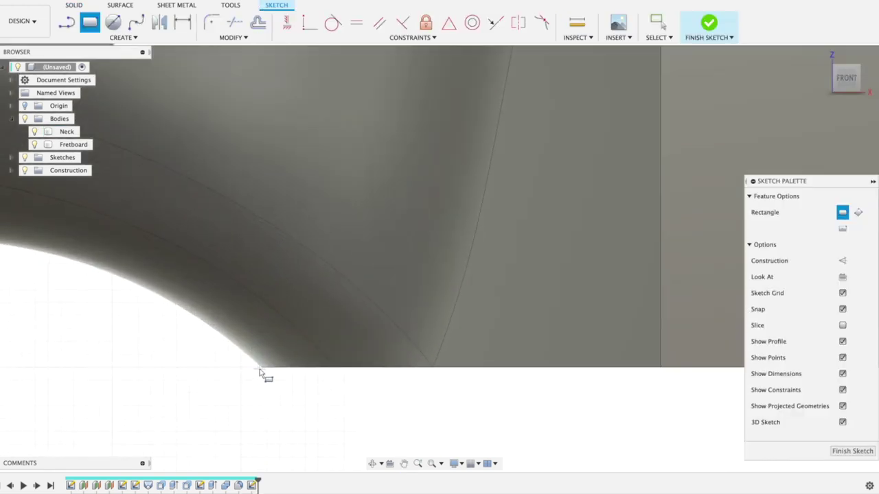
click(260, 371)
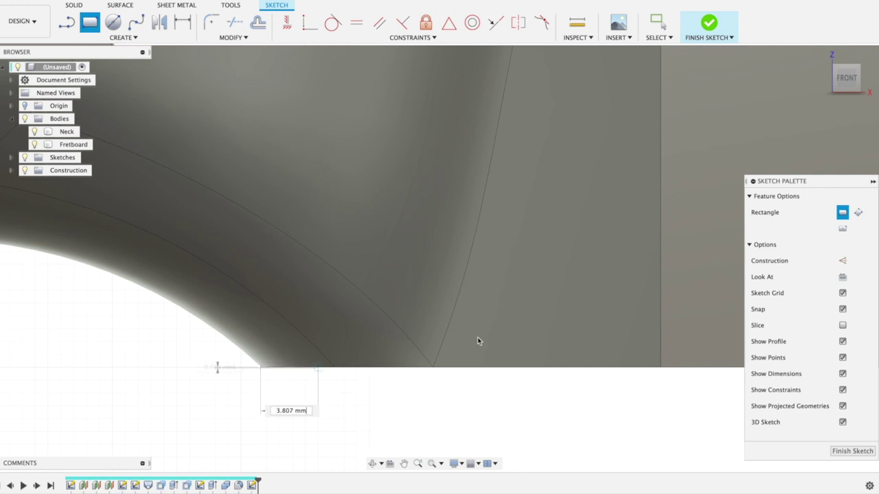
scroll(420, 306, down, 5)
scroll(515, 311, down, 10)
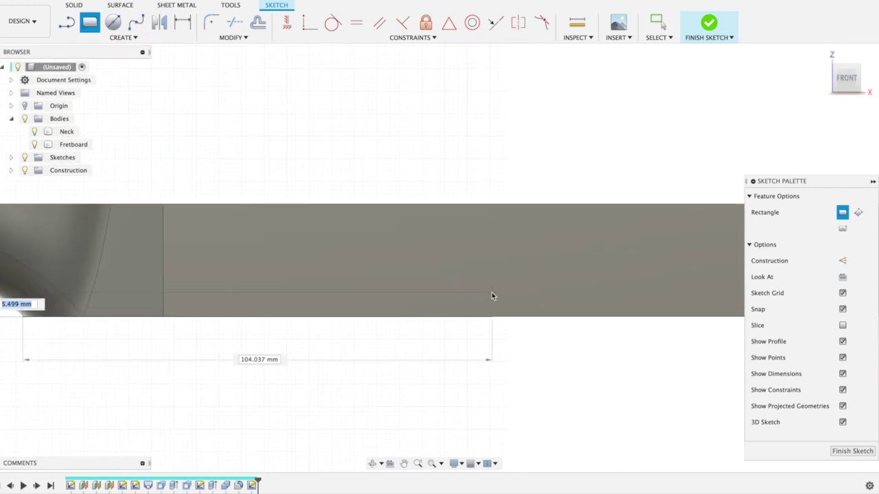
click(557, 287)
scroll(87, 329, up, 8)
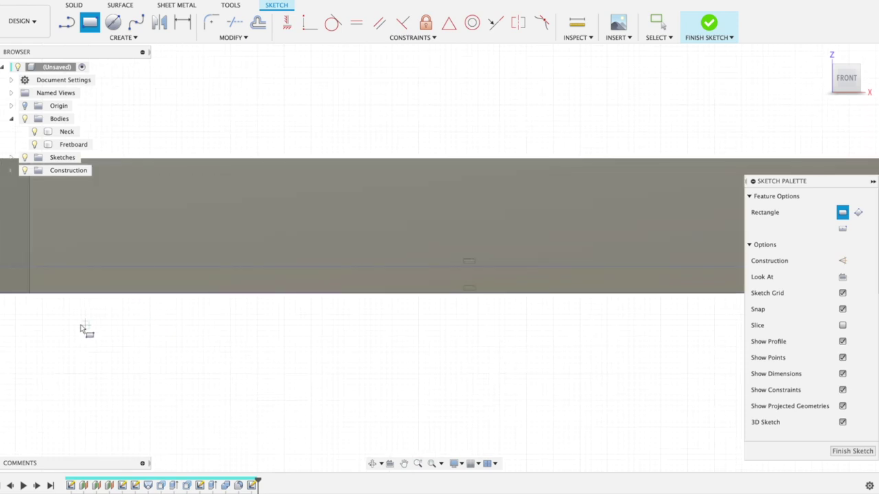
Draw a spline from the heel point to the rectangle's upper edge at the headstock corner, level its end handle, and finish the sketch
click(136, 22)
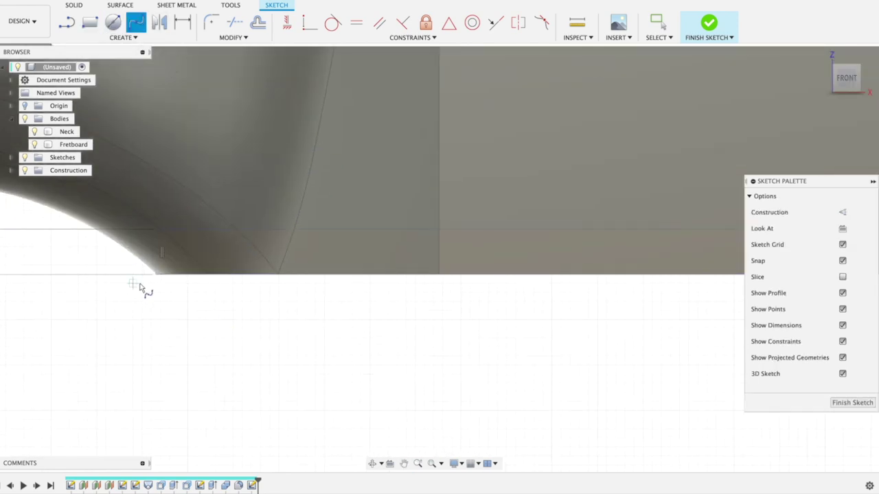
click(440, 235)
click(479, 229)
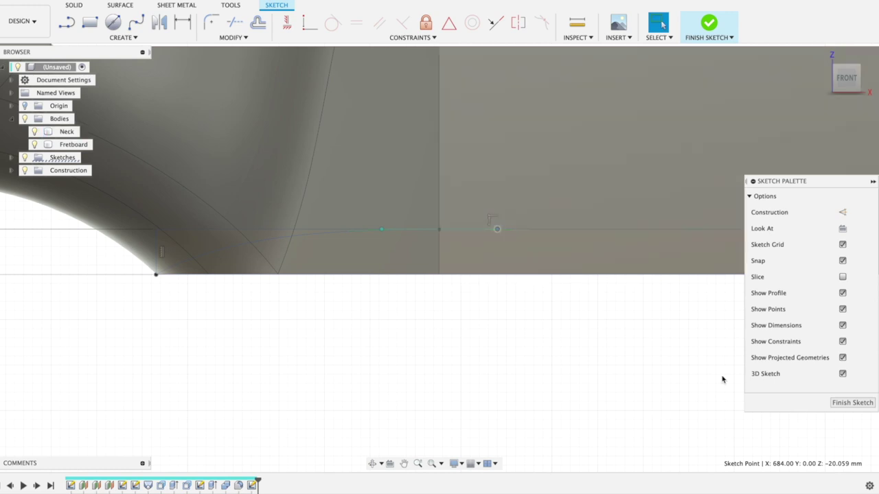
click(852, 402)
Extrude the profile below the spline symmetrically by 100 mm as a cut through the headstock's underside
scroll(638, 367, down, 3)
middle_drag(638, 367, 554, 377)
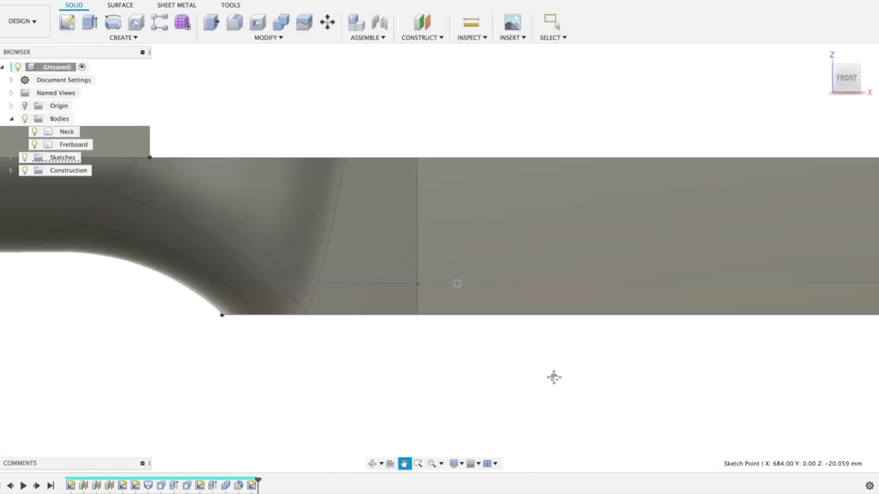
click(406, 304)
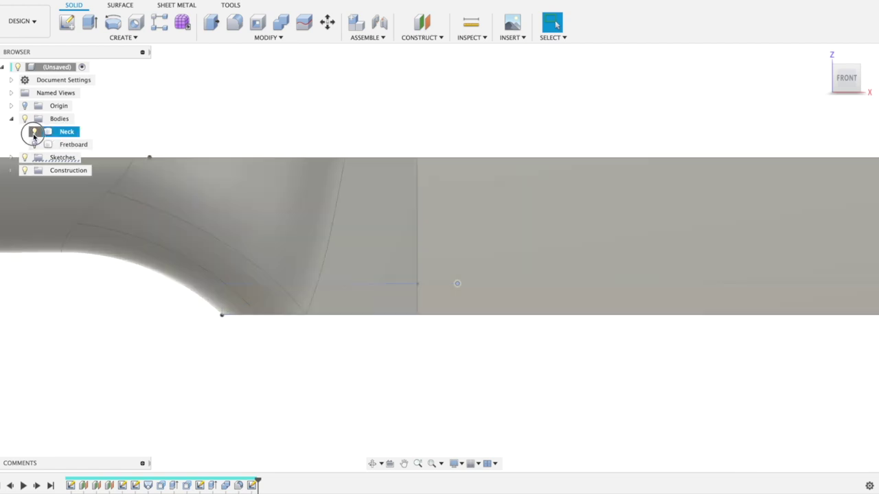
click(34, 132)
key(e)
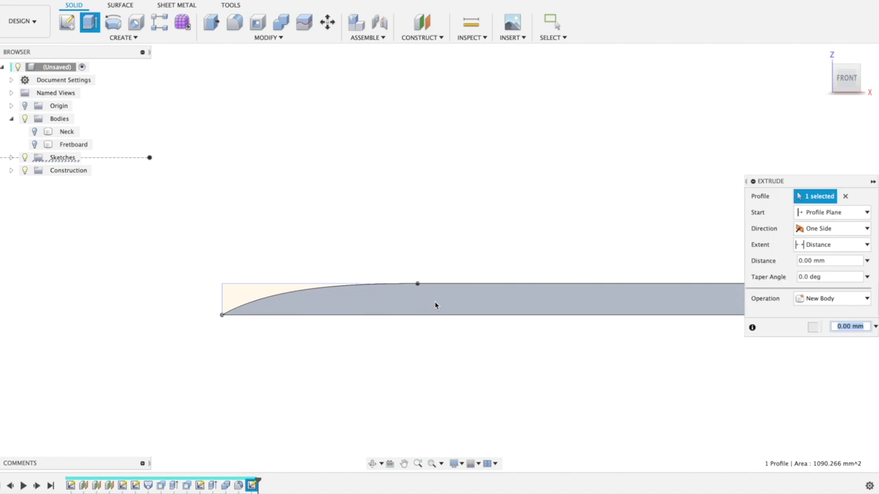
click(816, 234)
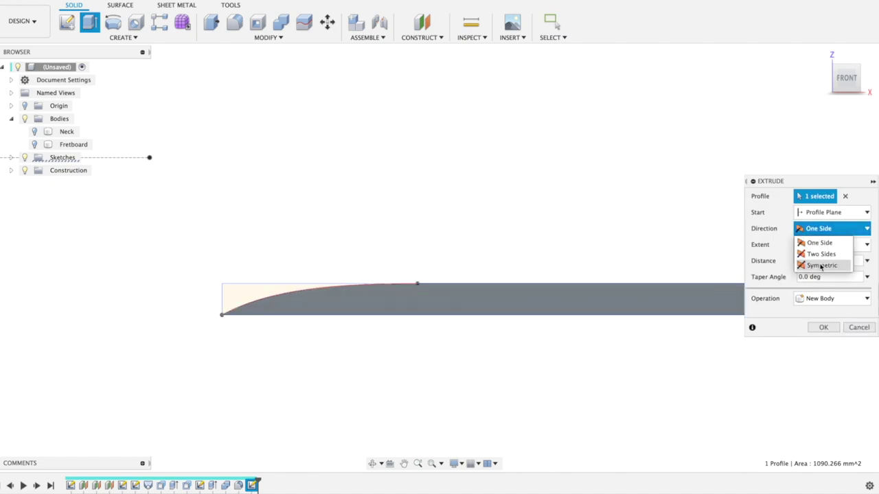
click(818, 263)
click(34, 132)
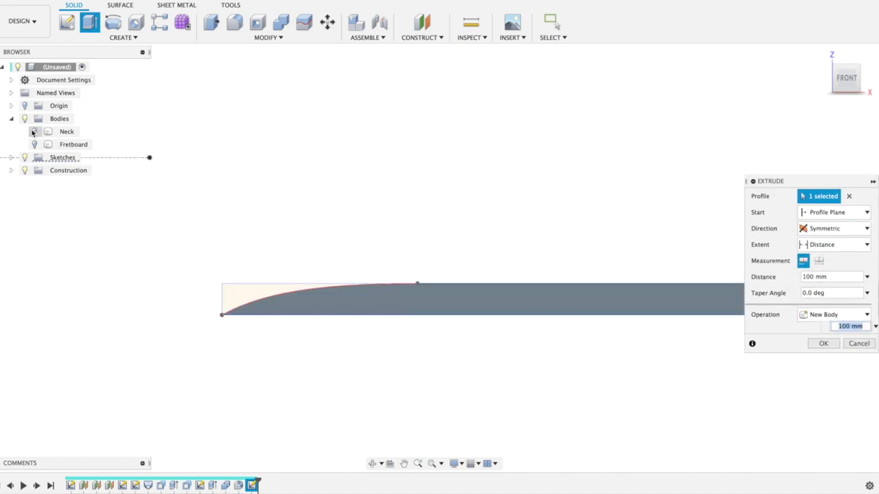
click(823, 360)
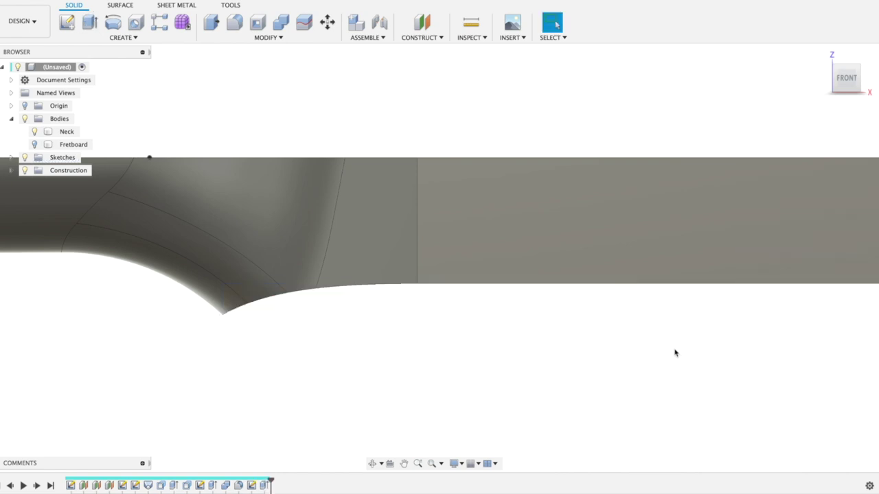
Create a construction plane offset 5 mm from Plane1 towards the headstock
click(28, 178)
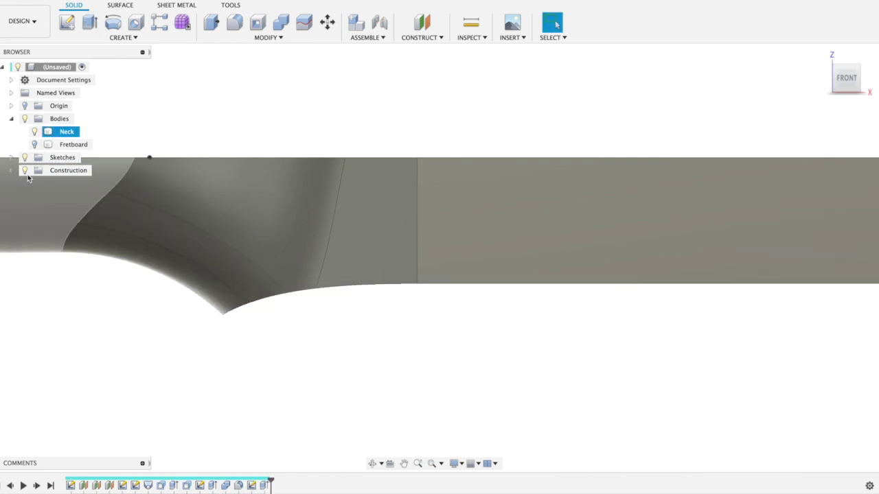
click(12, 173)
click(421, 37)
click(423, 49)
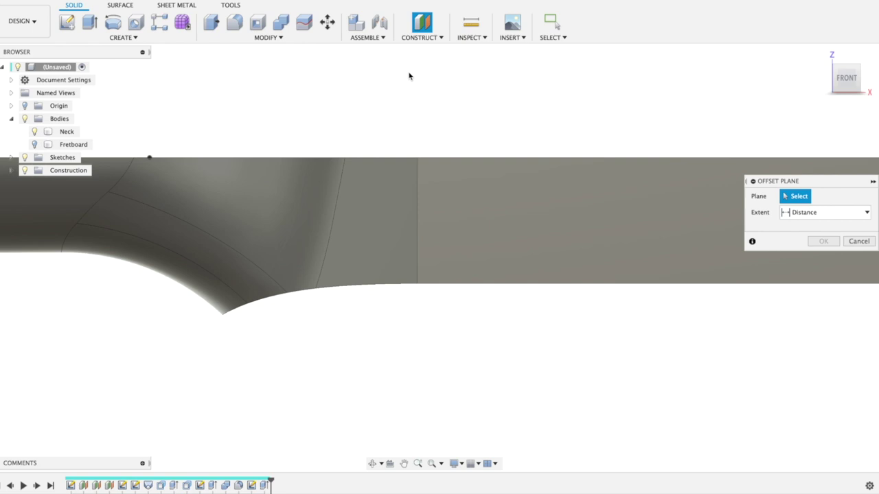
shift+middle_drag(419, 73, 408, 78)
click(11, 170)
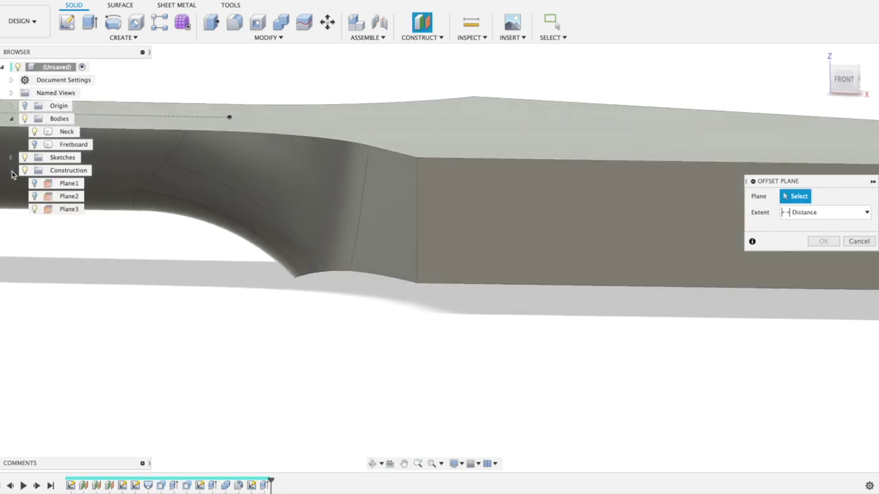
click(42, 184)
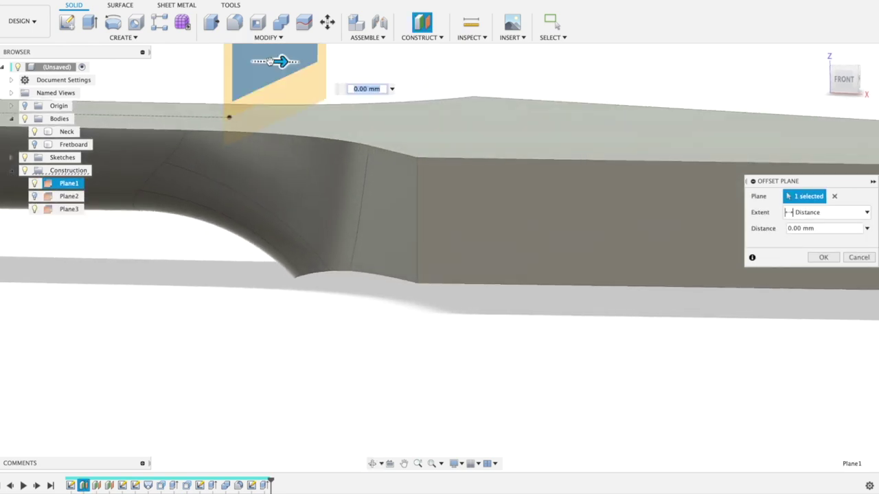
text(5)
key(Return)
Sketch a 5 mm high rectangle on the front plane, along the headstock's top face from the new offset plane past the far end
click(840, 82)
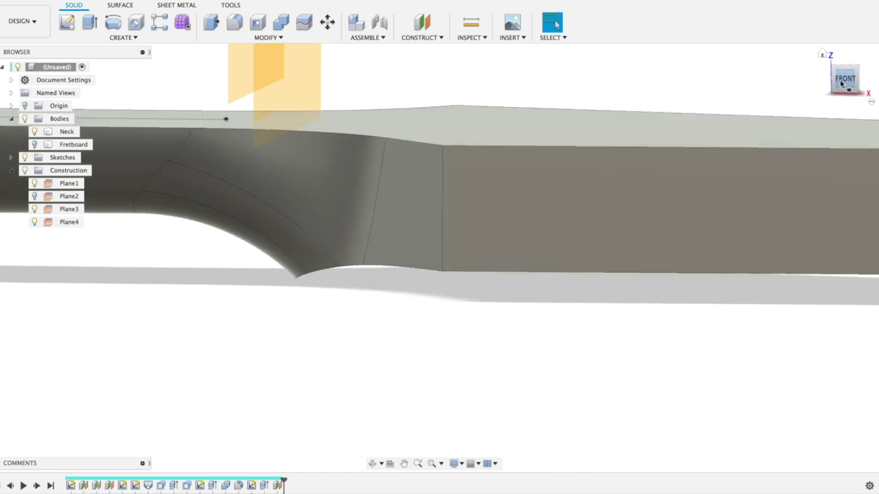
scroll(348, 191, down, 8)
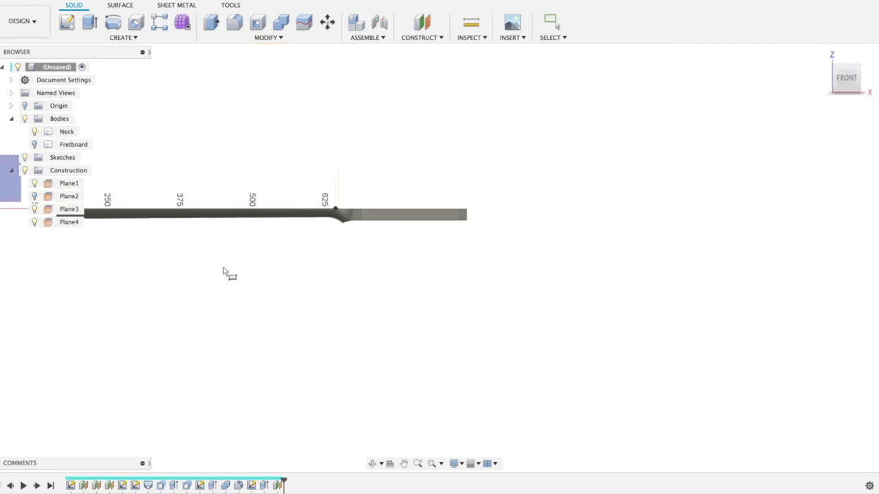
middle_drag(224, 271, 312, 269)
click(105, 195)
middle_drag(657, 214, 346, 199)
scroll(591, 288, up, 3)
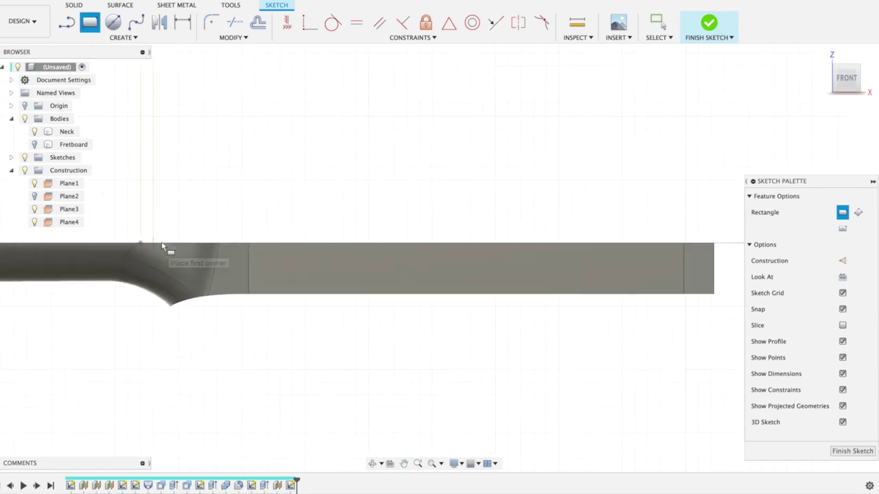
click(162, 245)
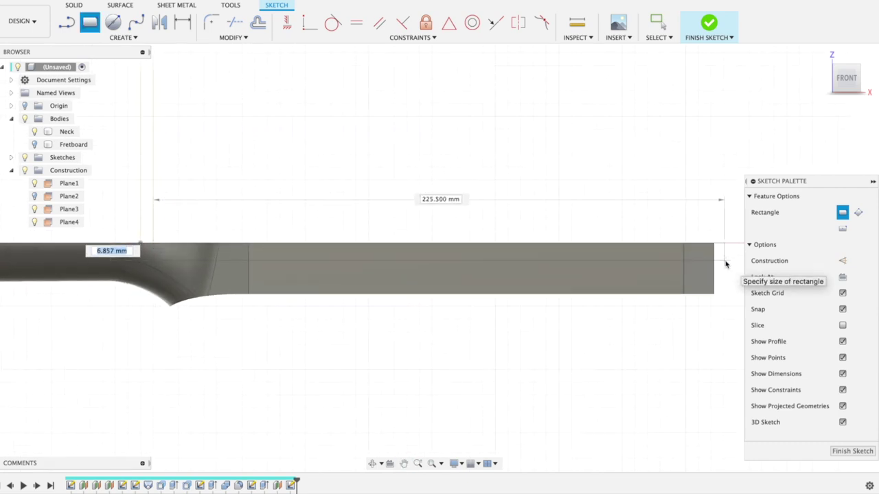
key(Return)
scroll(141, 236, up, 5)
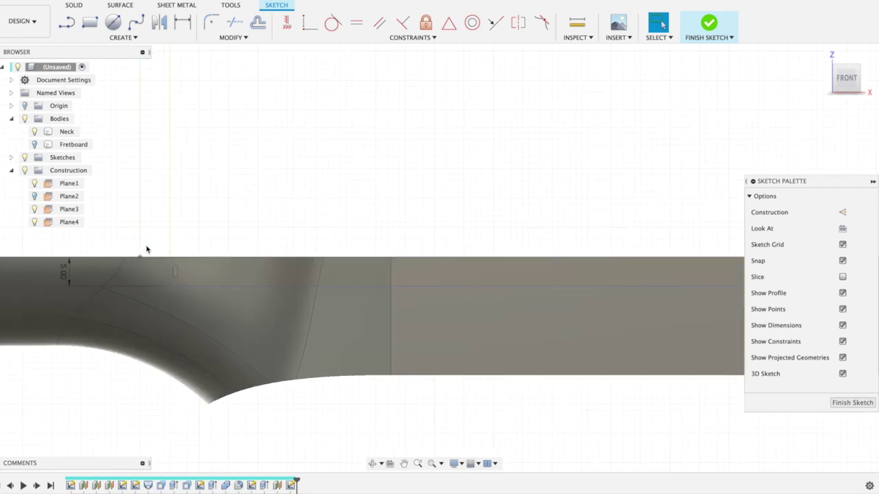
Draw a spline from the rectangle's upper corner to its lower edge at the headstock corner, level its end handle, and finish the sketch
click(139, 25)
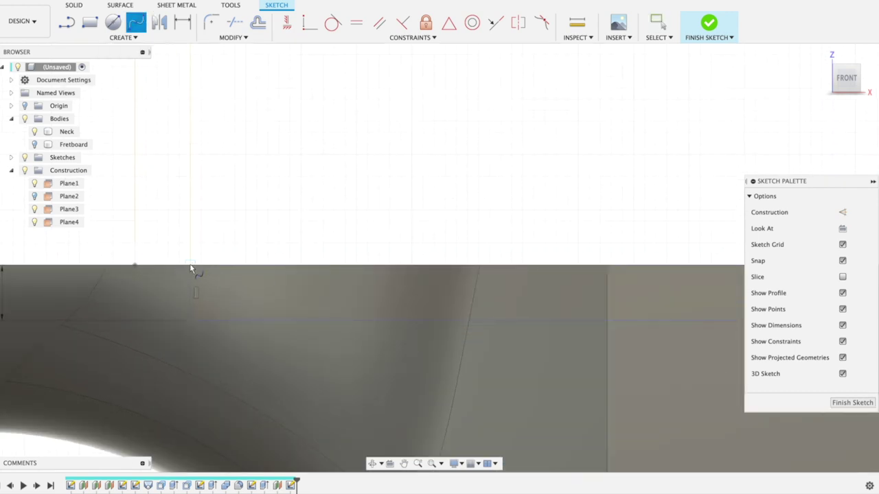
click(606, 321)
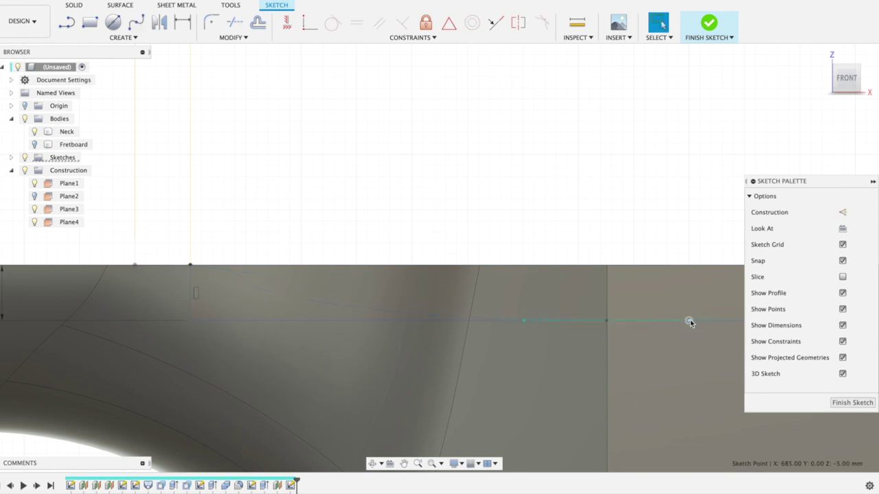
middle_drag(648, 343, 624, 268)
click(852, 403)
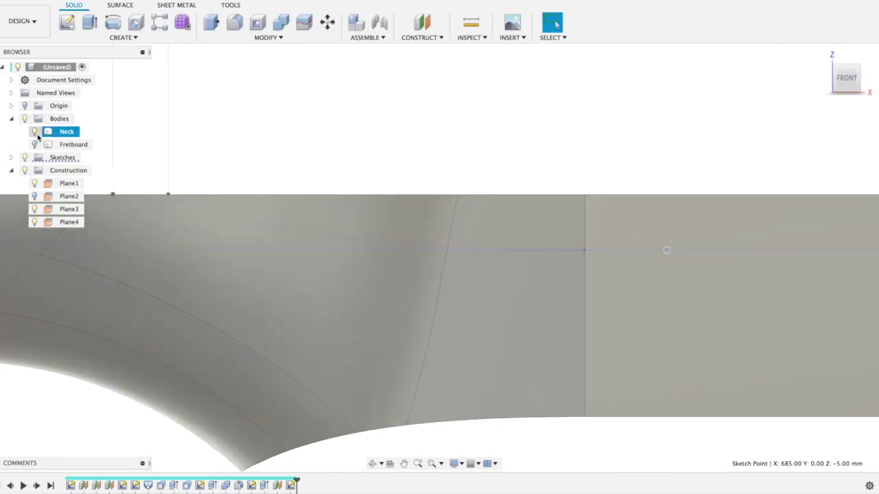
Extrude the profile above the spline symmetrically by 100 mm as a cut through the headstock's top face
click(34, 132)
click(337, 204)
key(e)
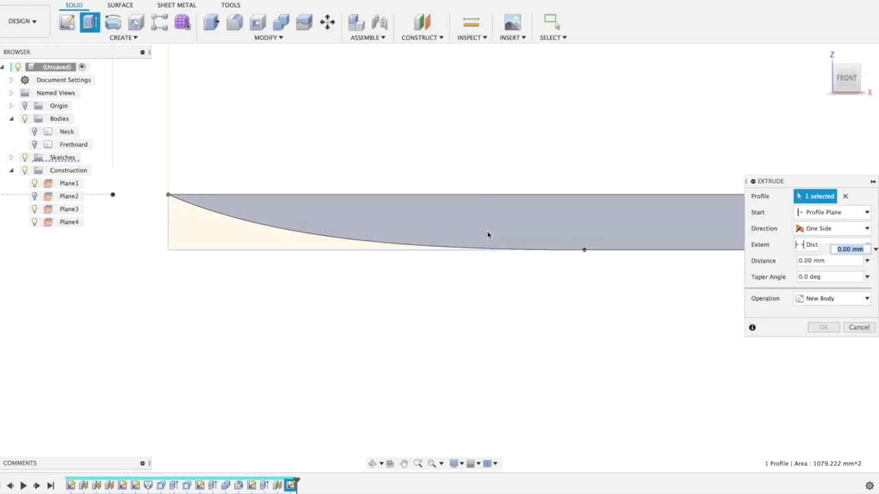
click(817, 228)
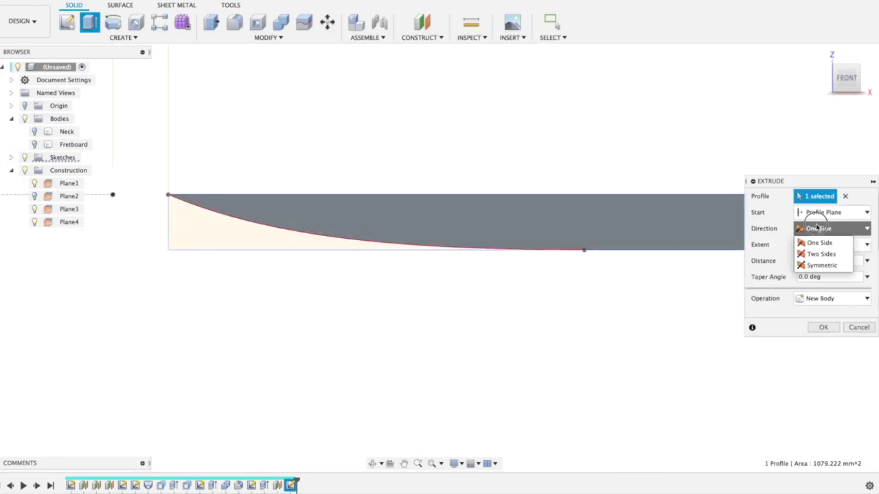
click(822, 265)
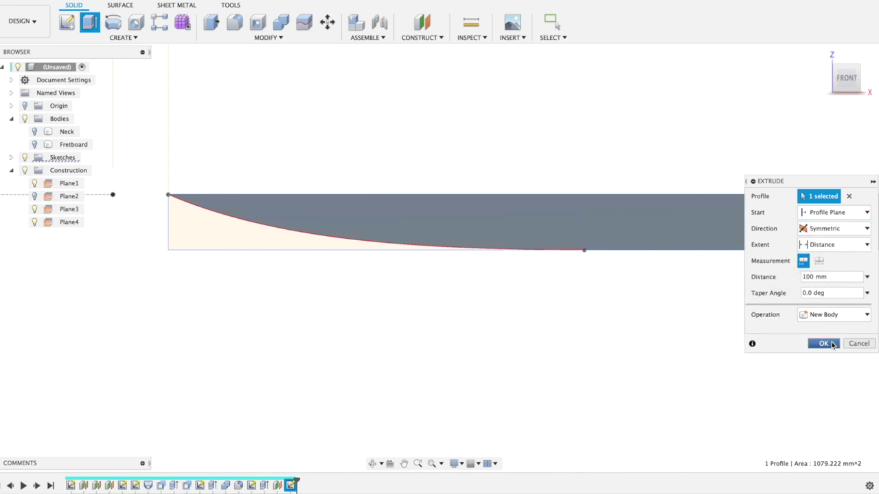
click(36, 133)
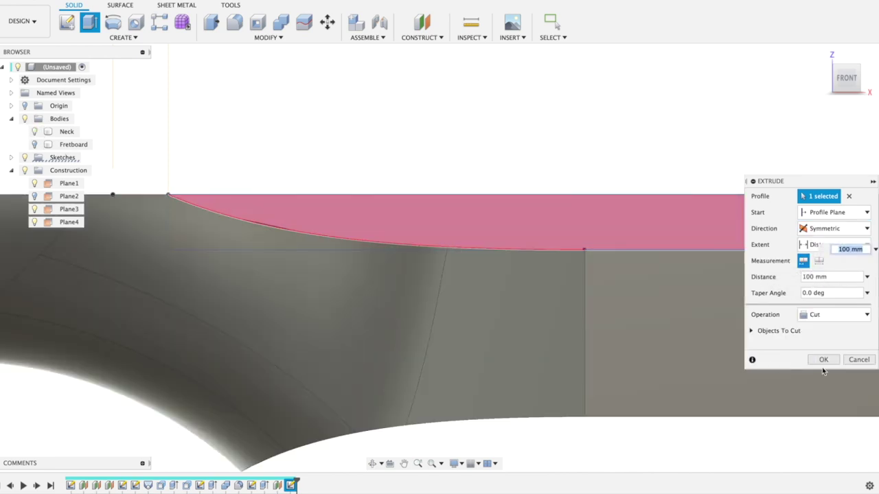
key(Return)
scroll(522, 192, down, 5)
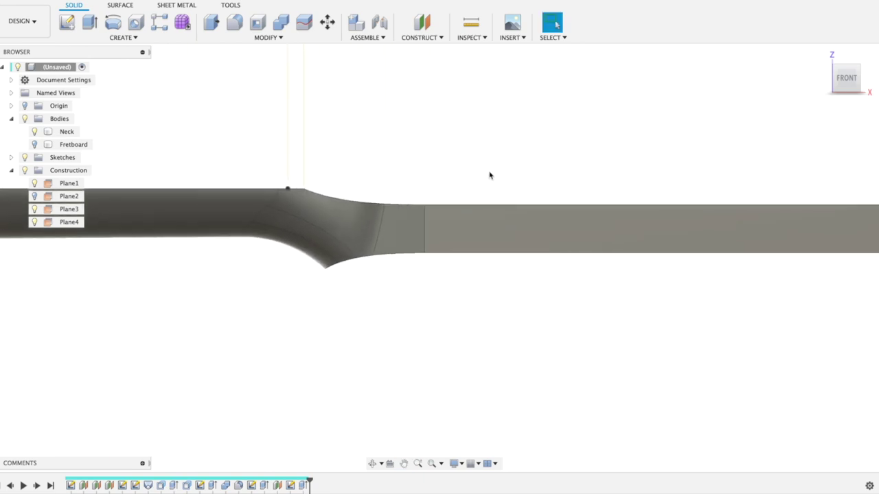
Hide all construction planes in the guitar neck design
shift+middle_drag(500, 210, 434, 222)
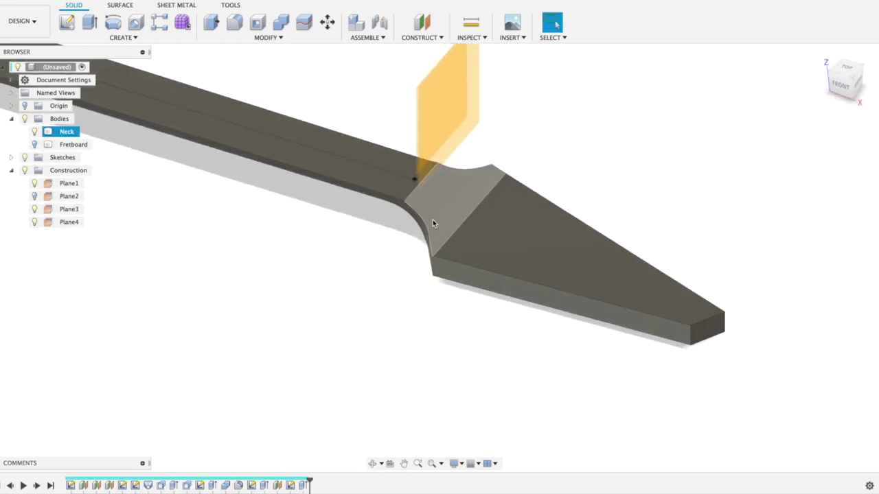
click(25, 171)
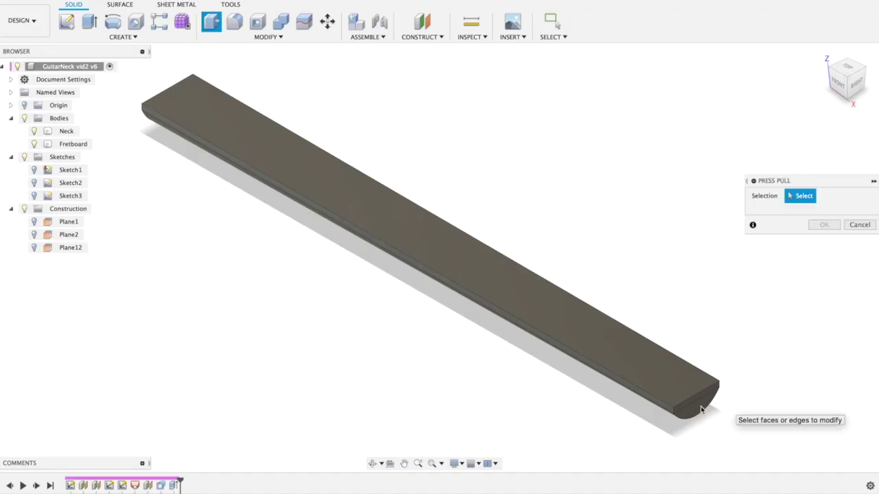
Offset the neck body's headstock-end face outward by 5 mm and hide the fretboard
click(703, 409)
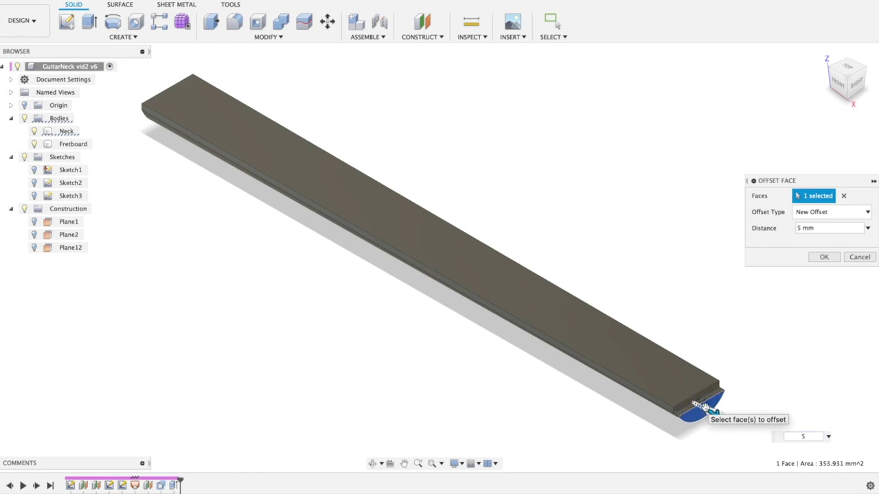
key(Return)
click(39, 146)
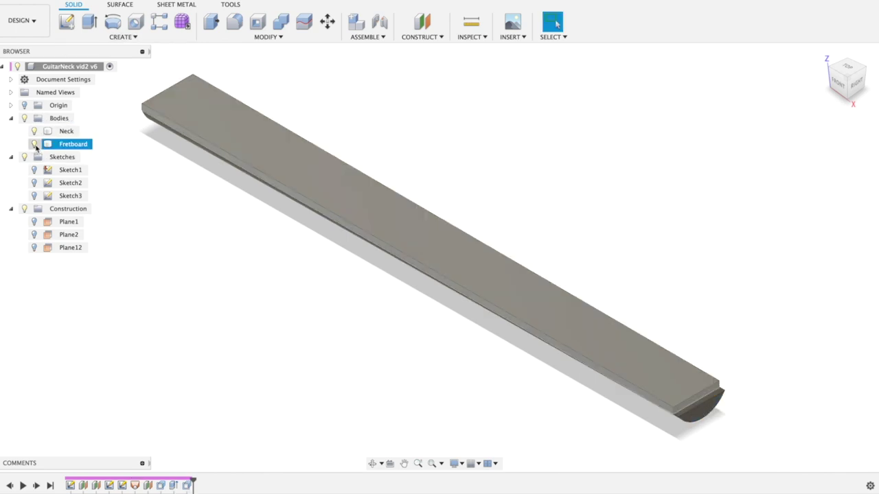
click(35, 146)
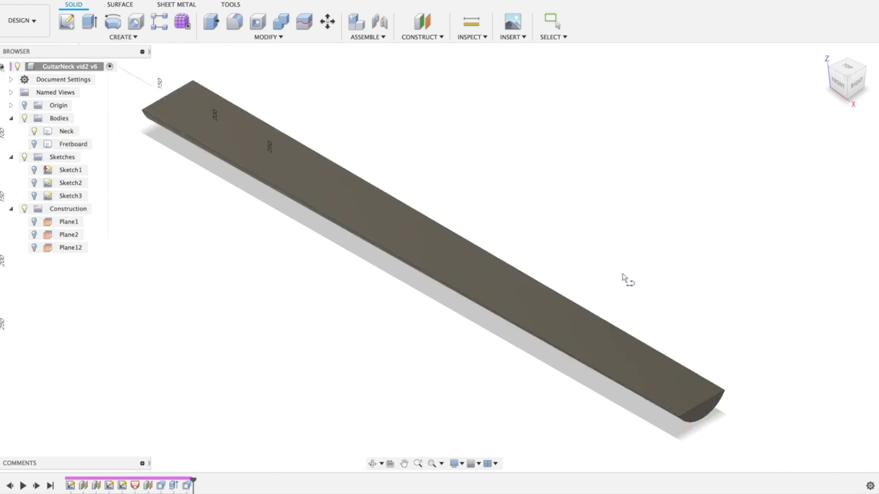
Sketch a closed five-sided tapered headstock outline on the neck's top face, starting and ending at the midpoint of its end edge
click(637, 361)
middle_drag(678, 252, 364, 240)
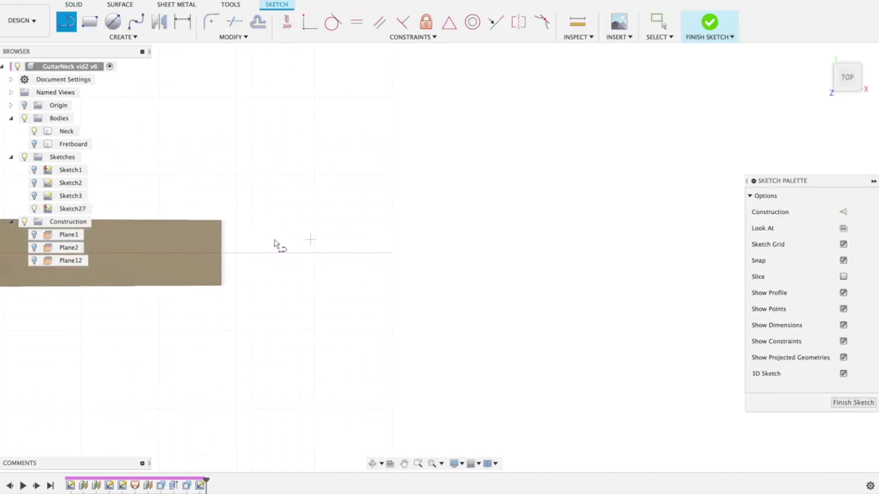
click(240, 201)
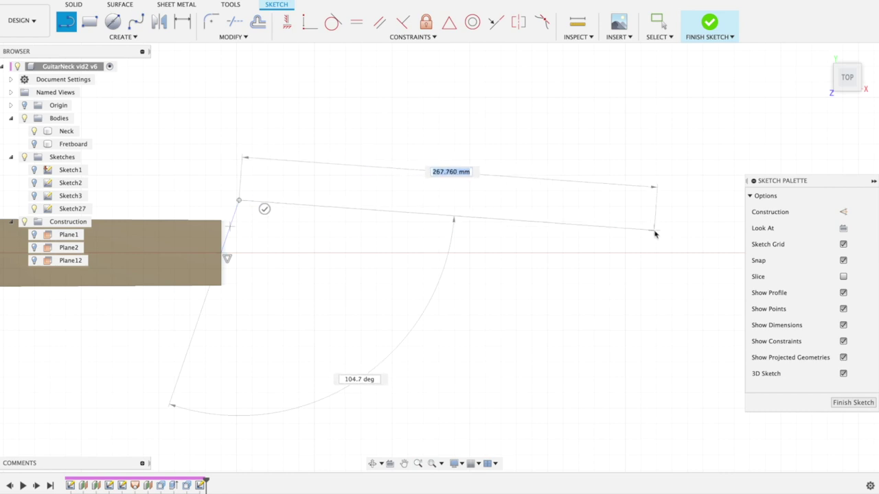
click(530, 283)
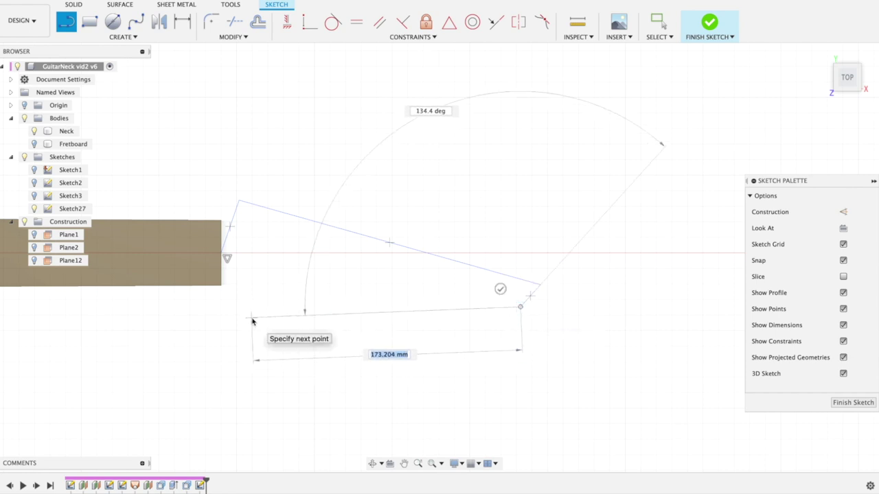
click(251, 318)
click(226, 258)
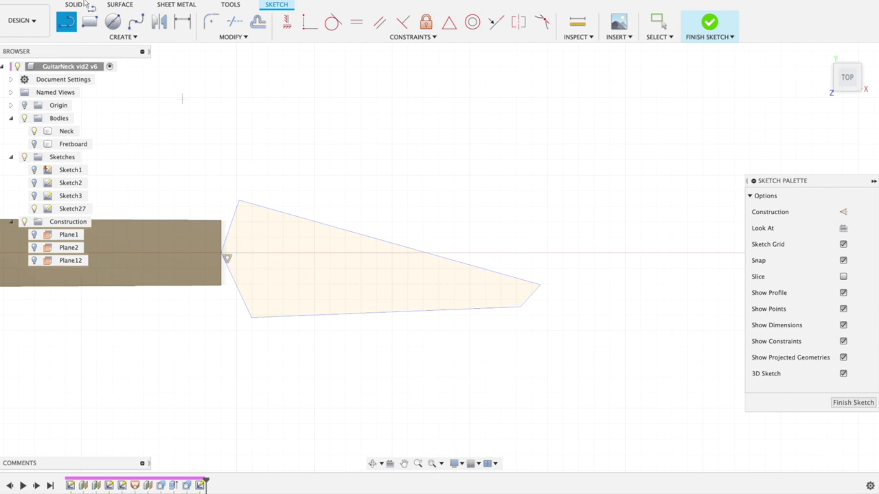
Fillet the headstock outline's corner at the neck end with a 40 mm radius and finish the sketch
click(211, 22)
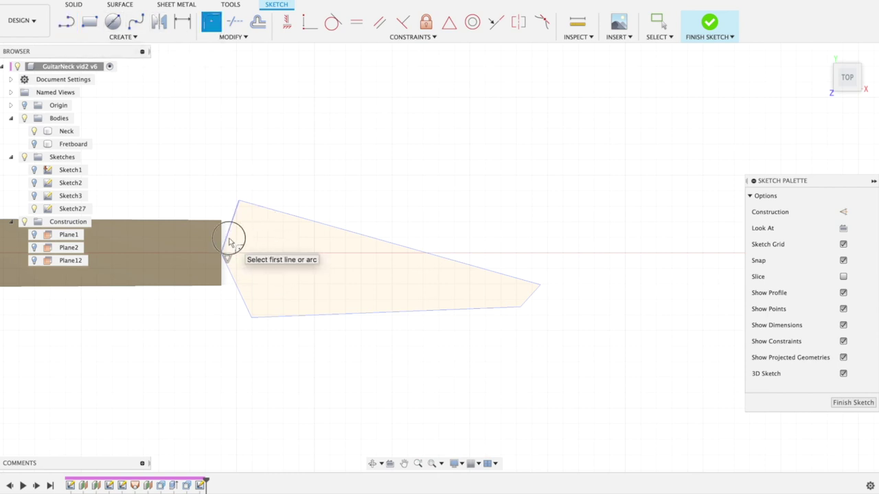
click(232, 234)
click(233, 276)
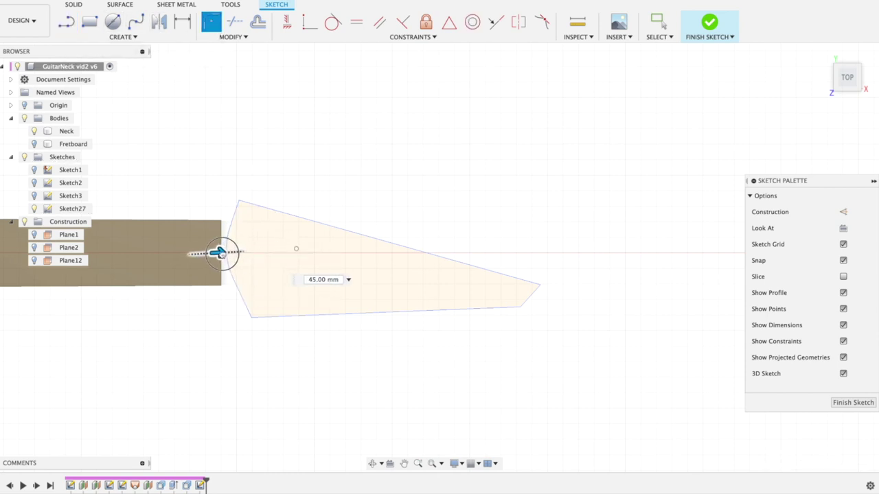
click(853, 403)
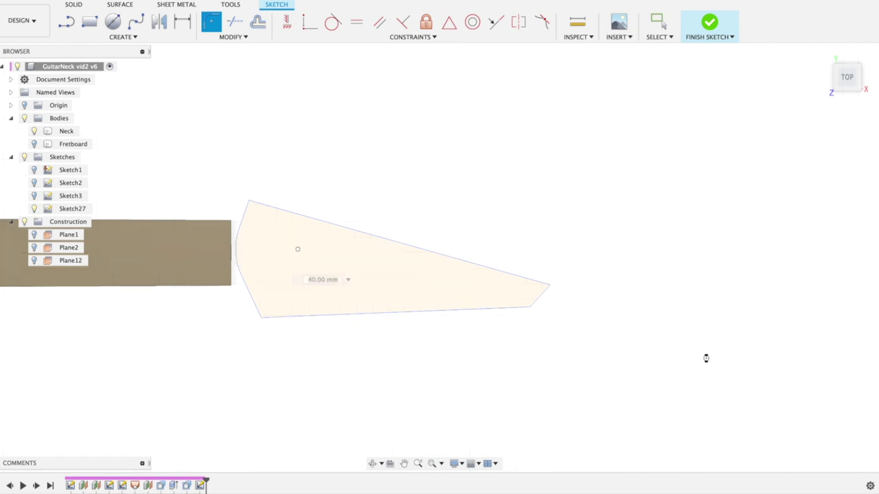
Extrude the headstock profile 20 mm downward as a new body
click(354, 305)
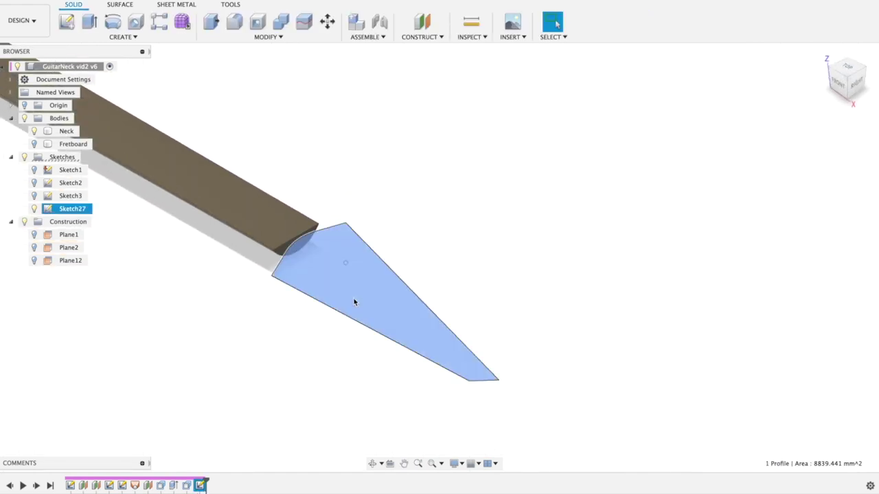
key(e)
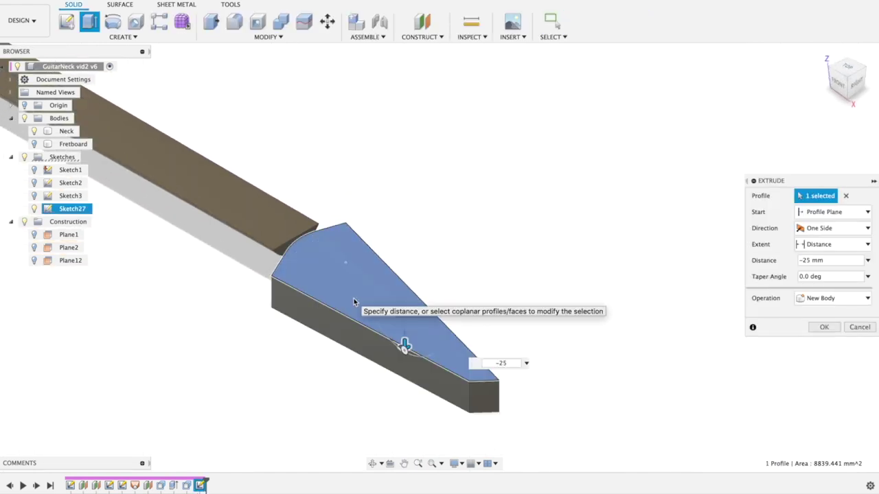
shift+middle_drag(473, 244, 513, 213)
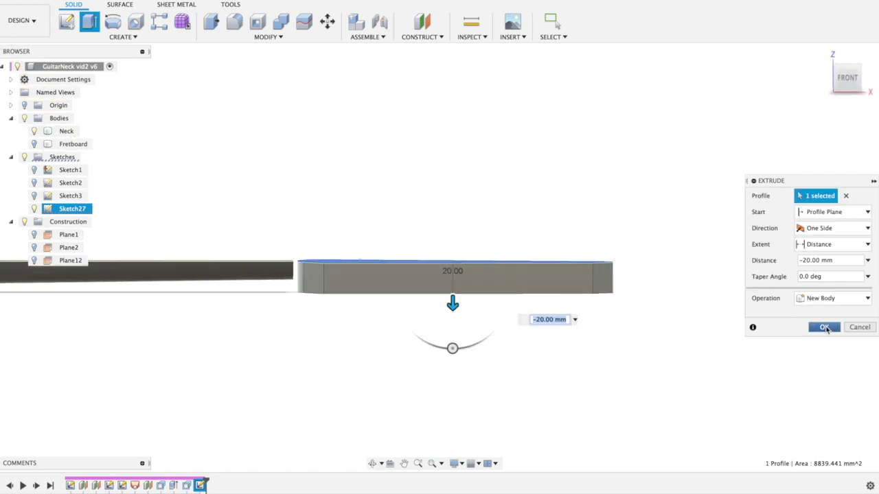
key(Return)
Offset the neck's end face 12 mm so that it extends into the headstock
shift+middle_drag(418, 333, 388, 350)
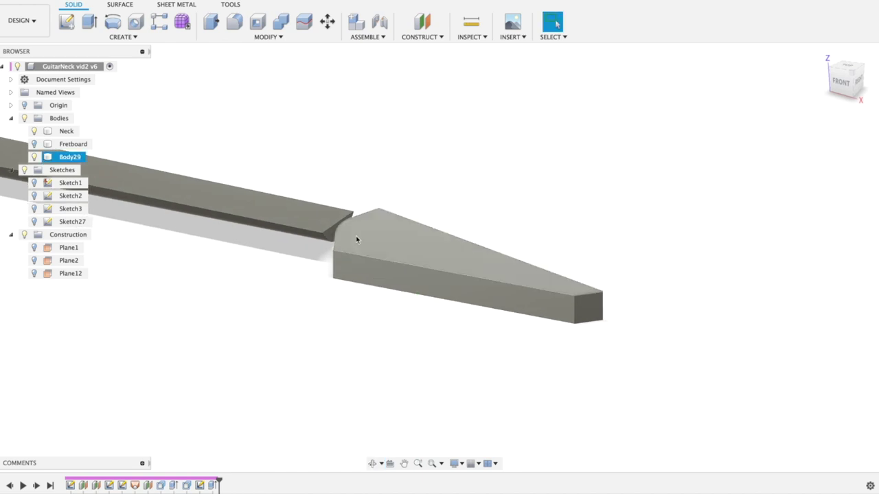
click(331, 237)
key(q)
drag(337, 237, 360, 244)
scroll(356, 240, up, 5)
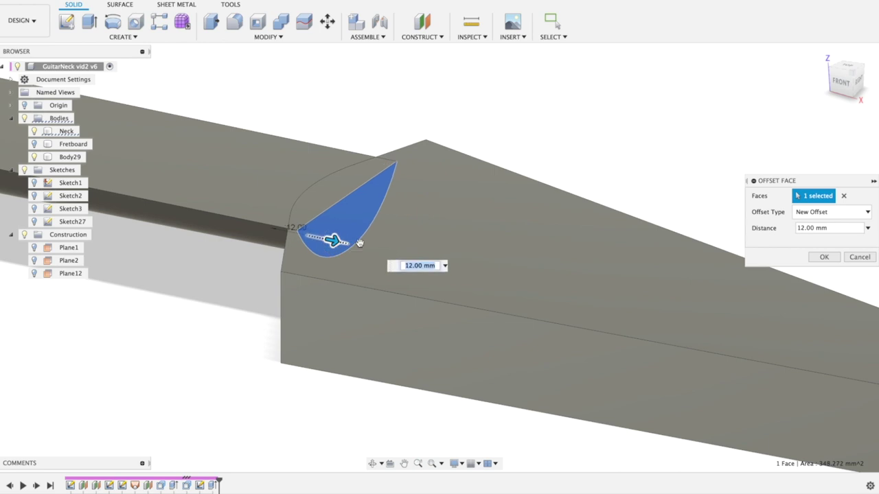
click(822, 259)
Combine the neck and headstock bodies into one
click(272, 38)
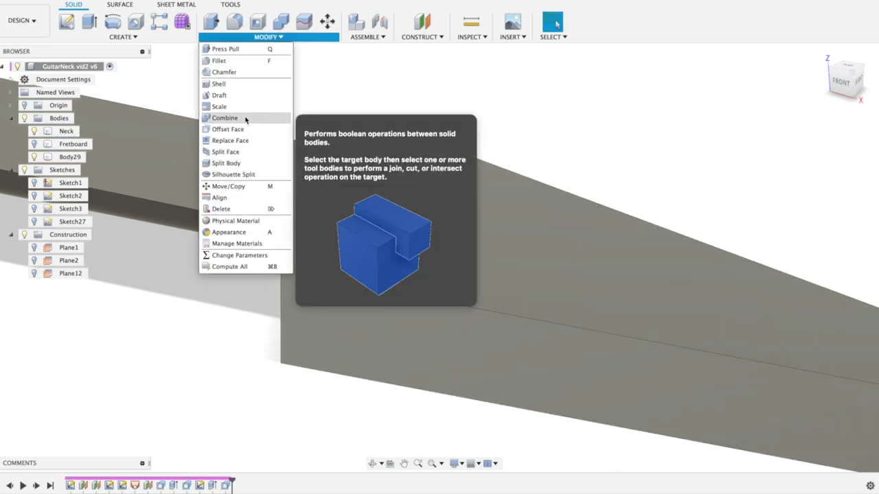
click(226, 116)
click(268, 181)
click(460, 228)
click(826, 289)
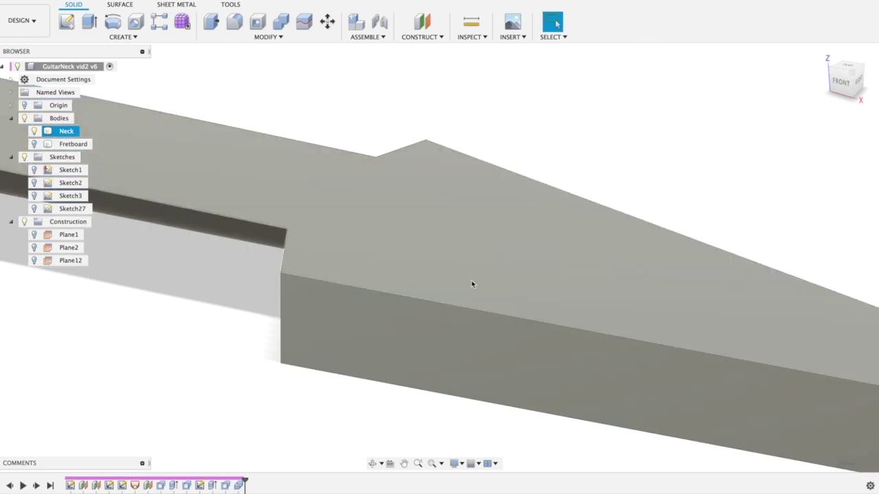
Fillet the underside edges where the neck meets the headstock with a 14.5 mm radius, and show the fretboard
shift+middle_drag(471, 285, 462, 219)
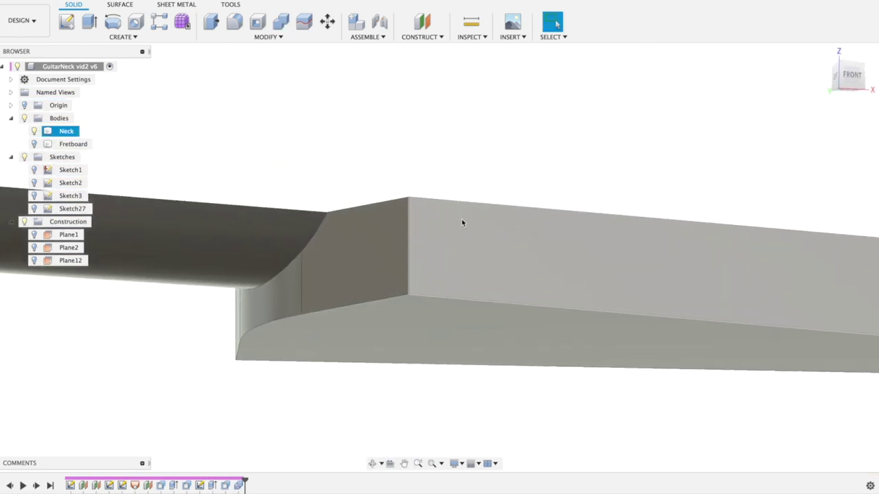
key(f)
click(302, 253)
drag(293, 255, 292, 261)
click(34, 144)
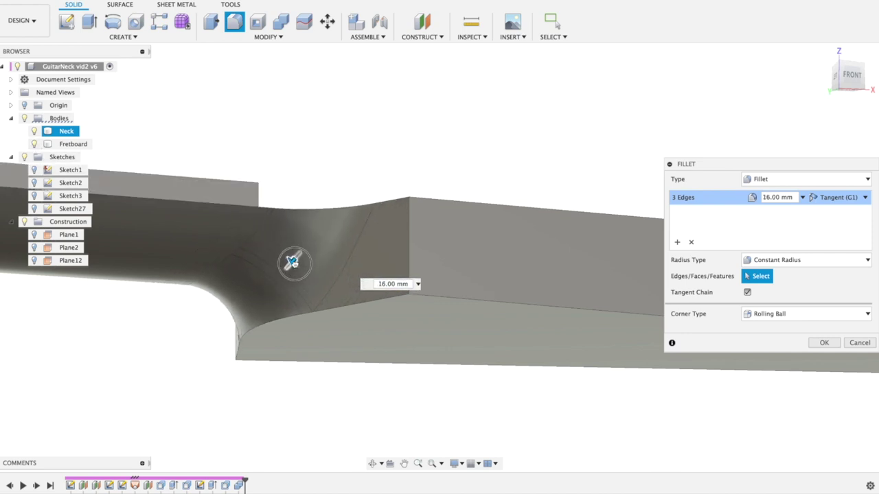
click(823, 343)
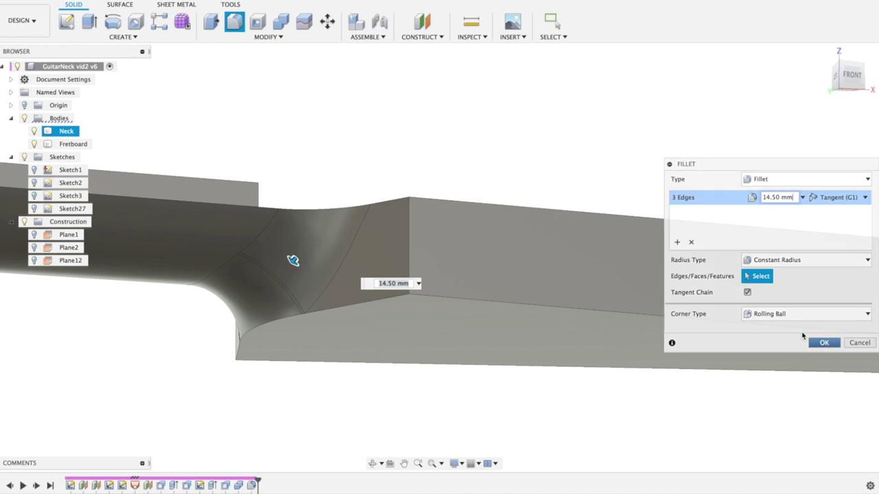
Create a construction plane offset 5 mm from the fretboard's end face towards the headstock
shift+middle_drag(463, 147, 446, 160)
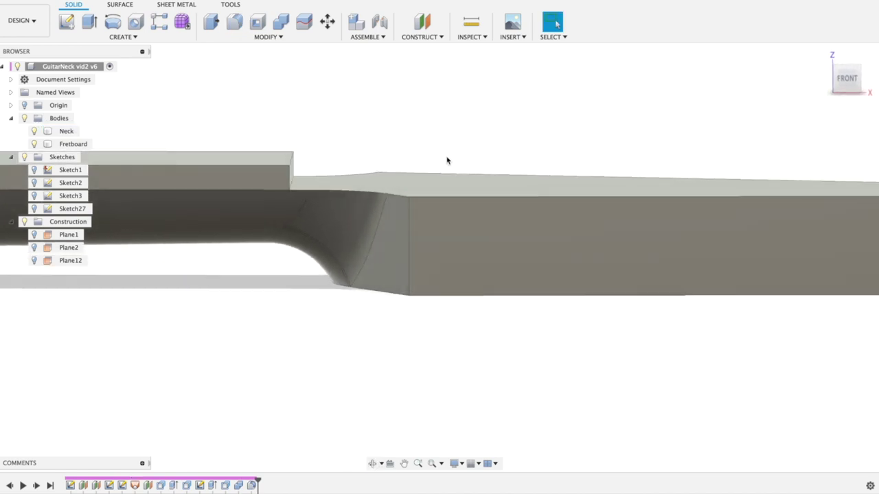
click(422, 38)
click(421, 49)
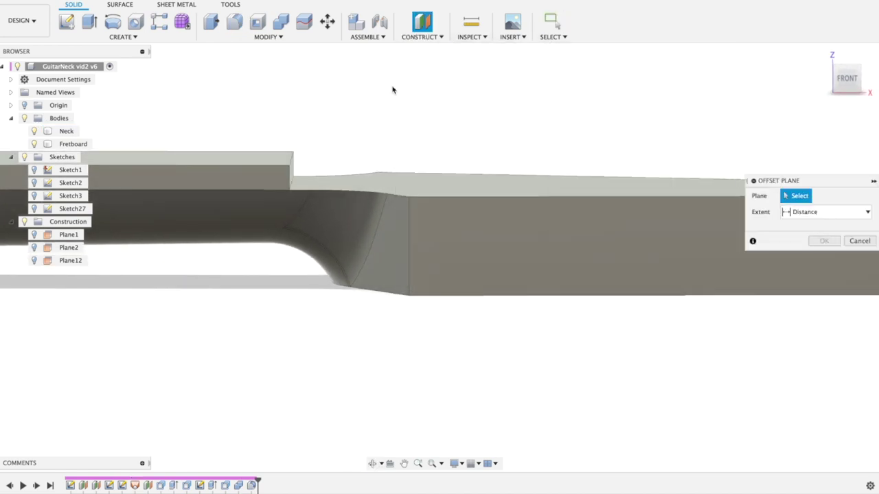
shift+middle_drag(392, 86, 355, 156)
click(333, 167)
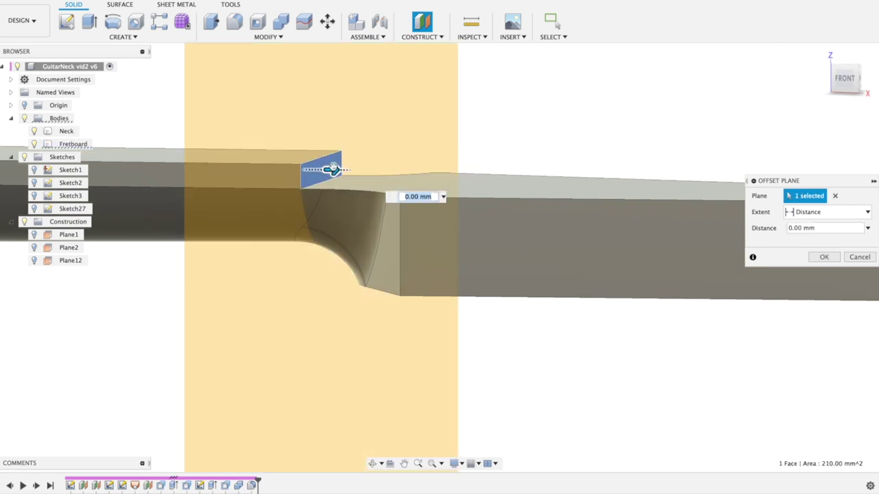
text(5)
key(Return)
Sketch a 5 mm high rectangle on the front plane, below the headstock's top face from the offset plane to just past the far end
shift+middle_drag(470, 143, 541, 132)
scroll(446, 167, down, 5)
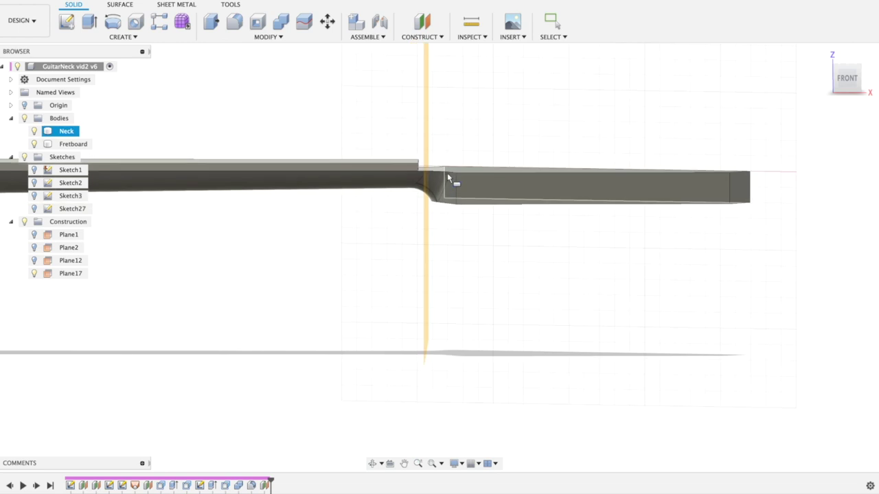
mouse_move(199, 240)
middle_down()
mouse_move(348, 238)
mouse_move(339, 247)
mouse_move(414, 249)
middle_up()
click(147, 162)
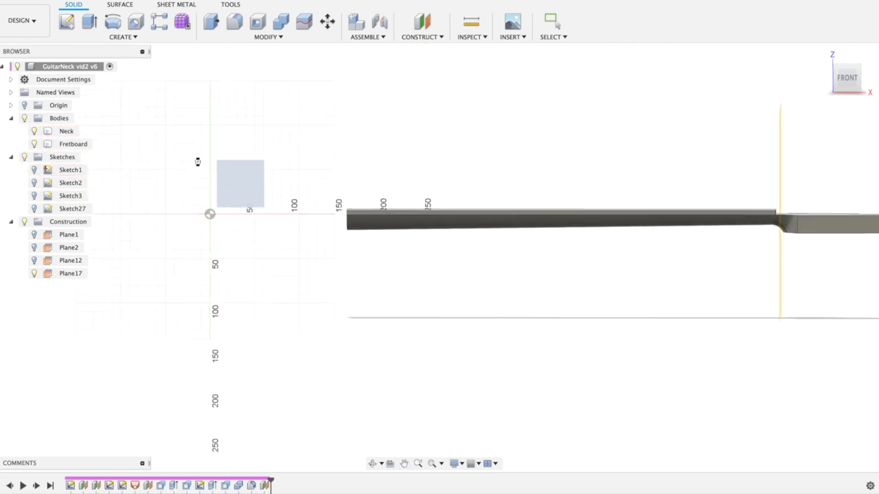
middle_drag(594, 194, 43, 119)
middle_drag(522, 176, 515, 176)
scroll(412, 202, up, 5)
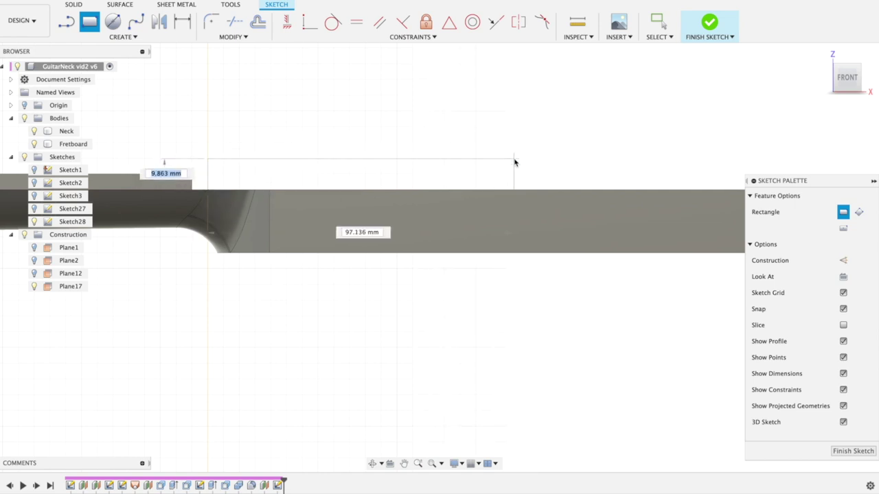
mouse_move(567, 154)
middle_down()
mouse_move(506, 98)
mouse_move(509, 91)
middle_up()
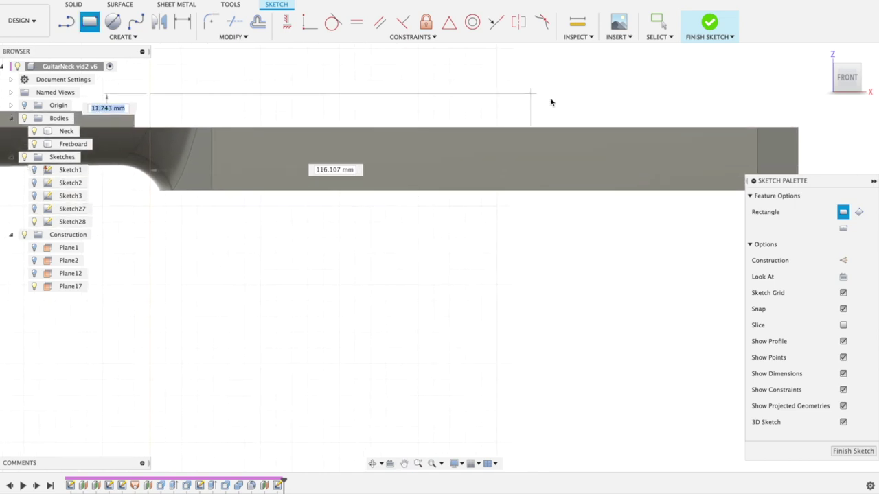
click(805, 142)
key(Escape)
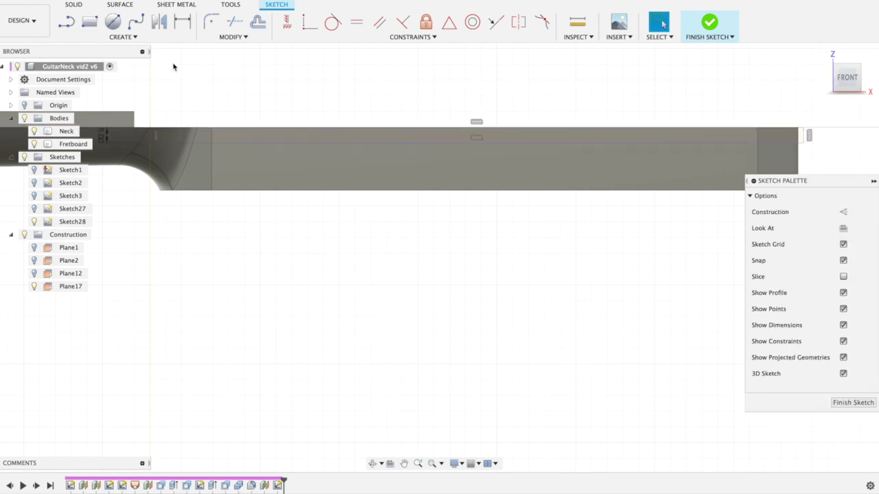
Draw a spline from the rectangle's upper corner to its lower edge at the headstock corner, level its end handle, finish the sketch and hide the neck
click(136, 21)
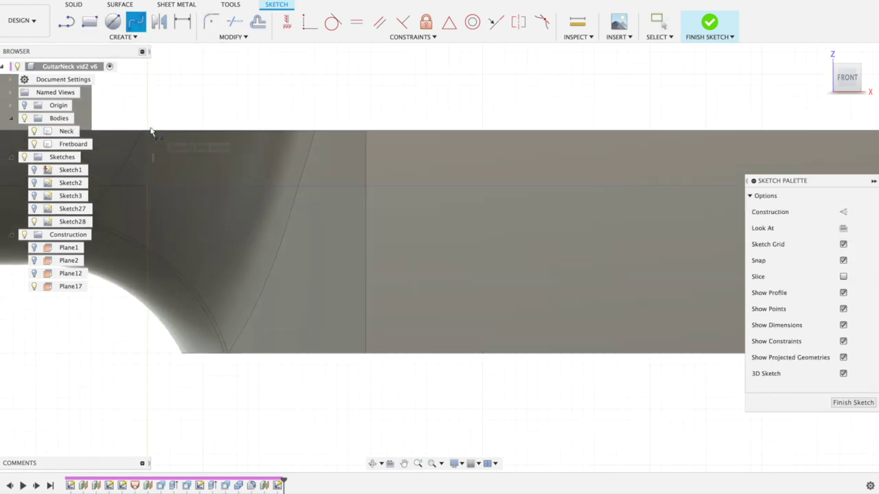
scroll(148, 133, up, 5)
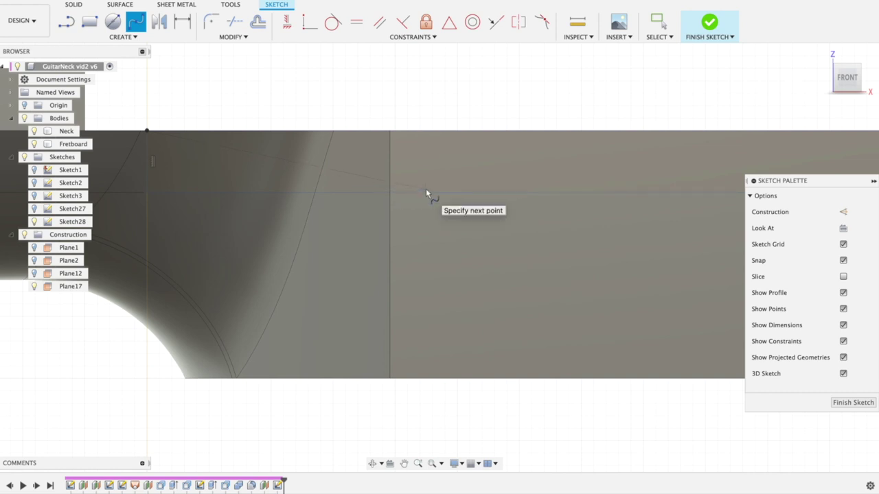
click(390, 193)
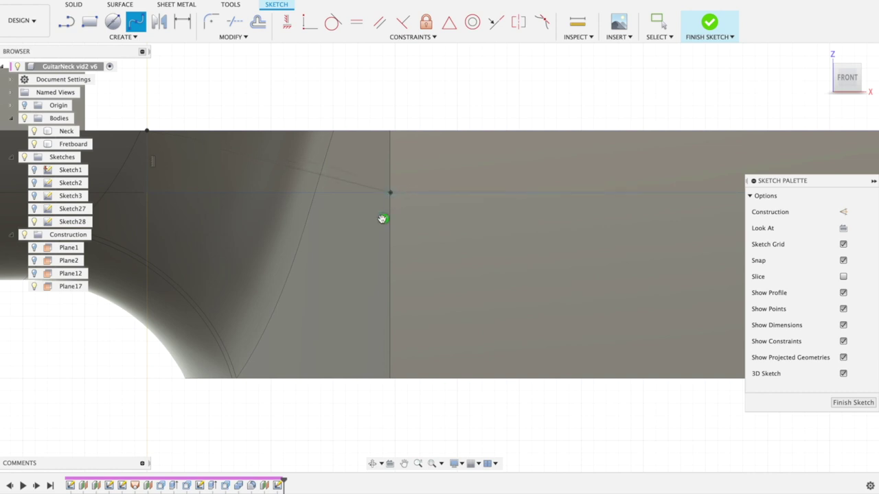
double_click(415, 201)
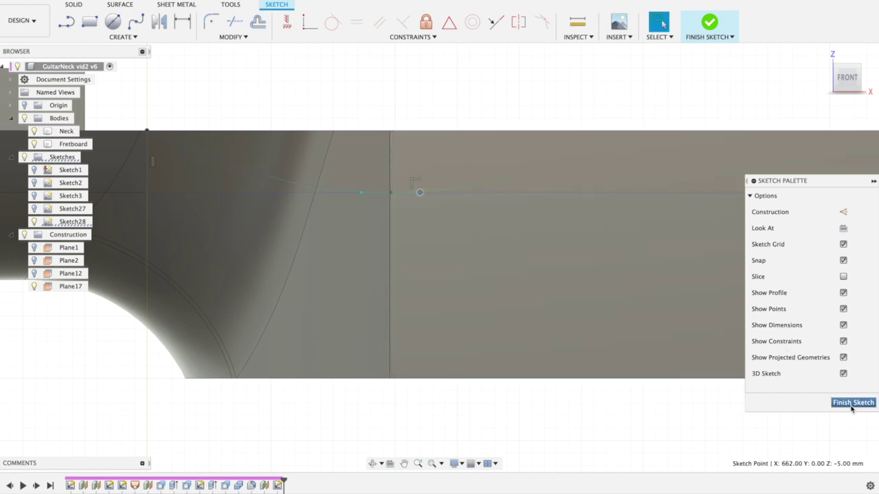
click(851, 403)
click(34, 131)
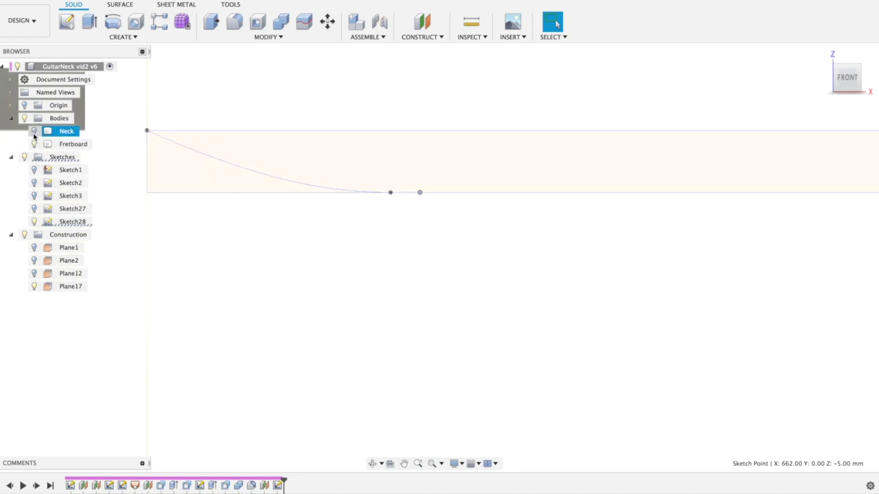
Extrude the profile above the spline symmetrically by -100 mm as a cut through the headstock's top, with the neck shown
click(306, 165)
text(e)
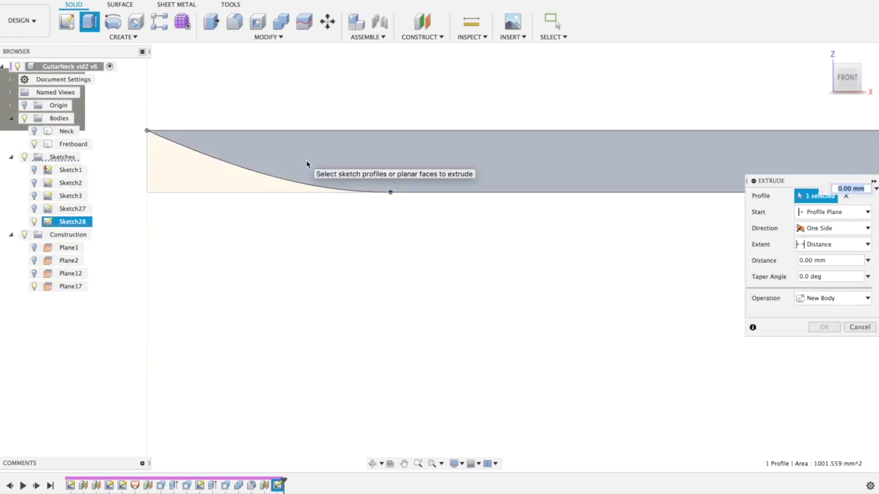
text(-100)
click(825, 230)
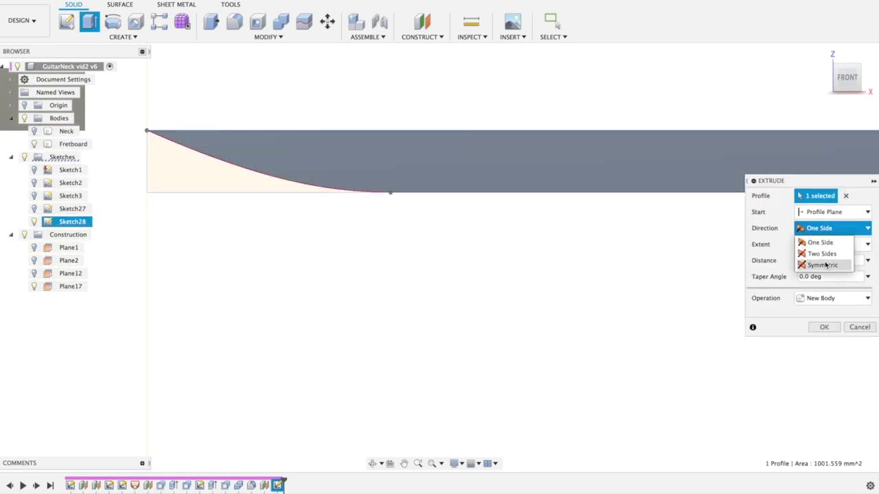
click(813, 263)
click(35, 131)
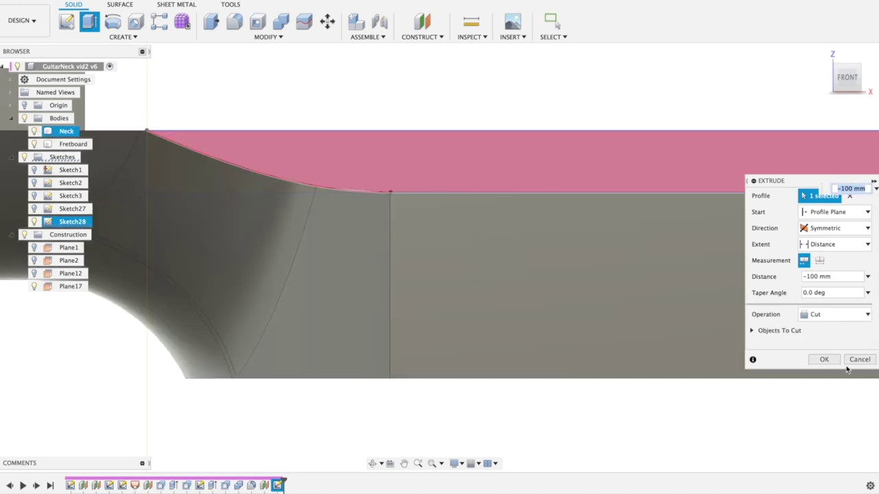
click(824, 359)
shift+middle_drag(583, 137, 562, 150)
scroll(553, 177, down, 6)
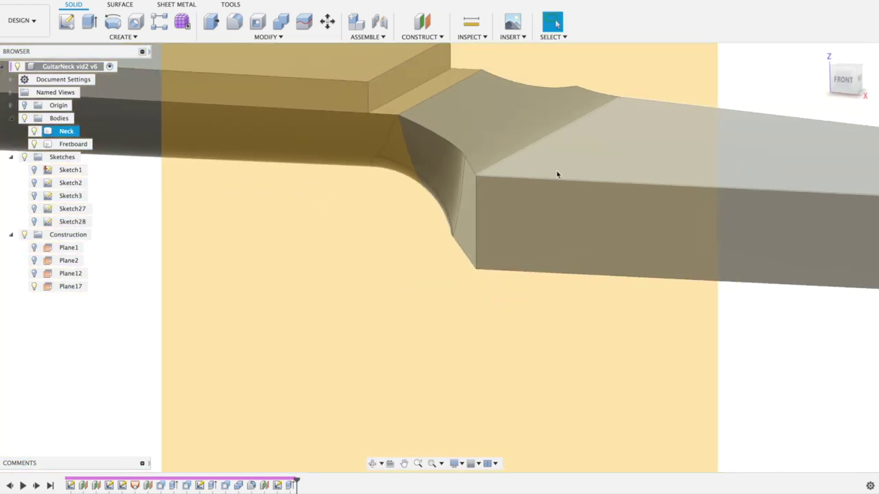
Hide all construction planes and bring the whole model into the home view
click(26, 234)
shift+middle_drag(405, 240, 357, 286)
click(823, 54)
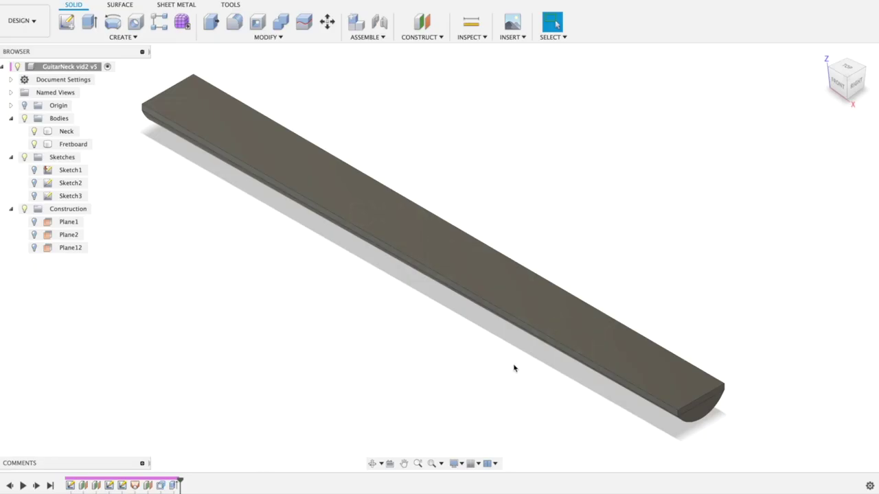
Extend the neck's end face slightly past the end of the fretboard
middle_drag(513, 365, 425, 317)
click(616, 366)
key(q)
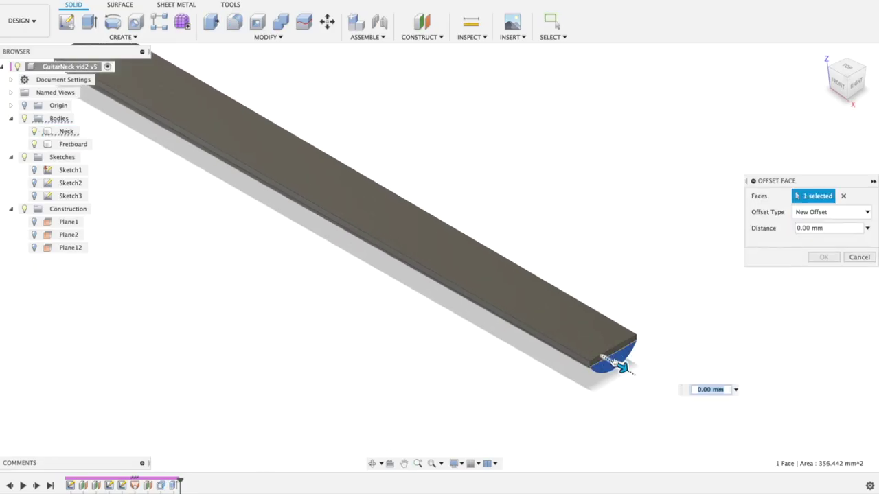
key(Return)
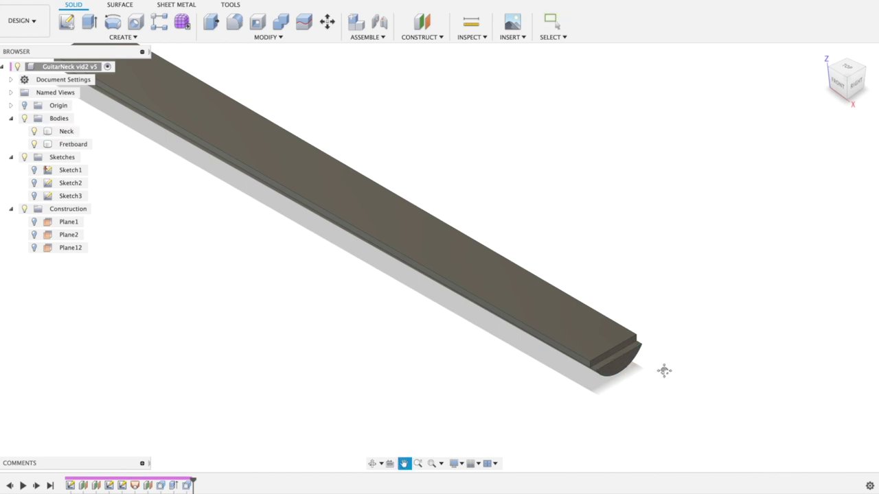
Create a construction plane at a 10 degree angle through the upper straight edge of the neck's end face
middle_drag(664, 371, 536, 277)
click(421, 36)
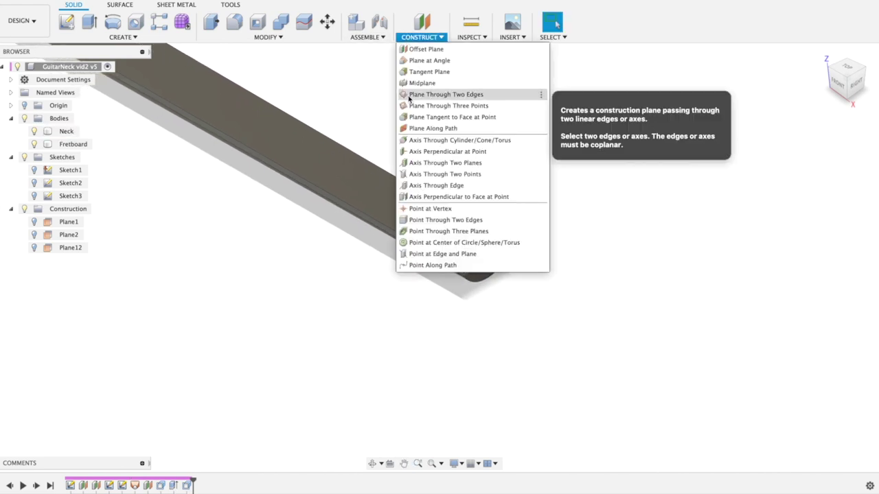
click(413, 61)
click(488, 265)
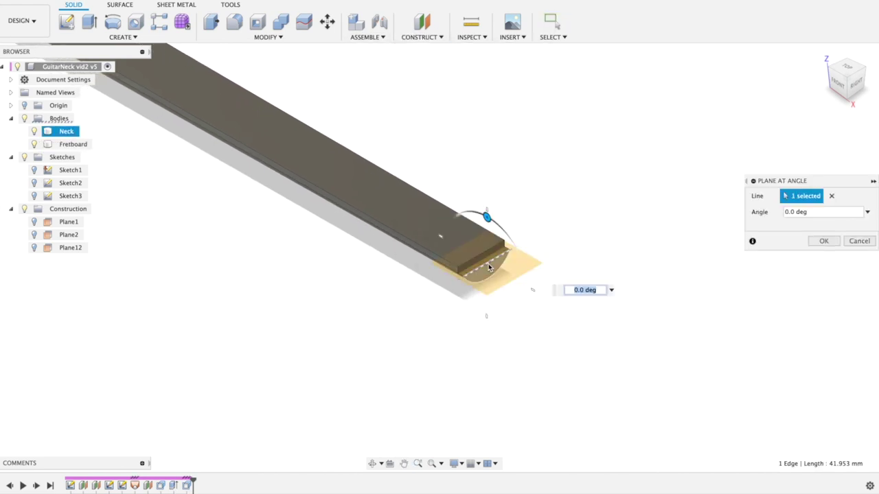
text(10)
key(Return)
Sketch a closed five-sided headstock outline on the angled plane from the neck end's midpoint, with sides about 192 mm and 162 mm long
key(l)
click(501, 279)
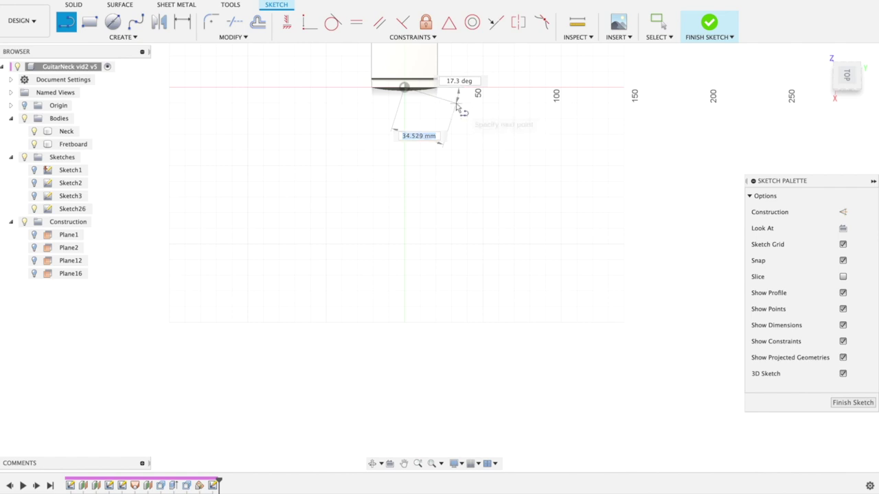
key(Return)
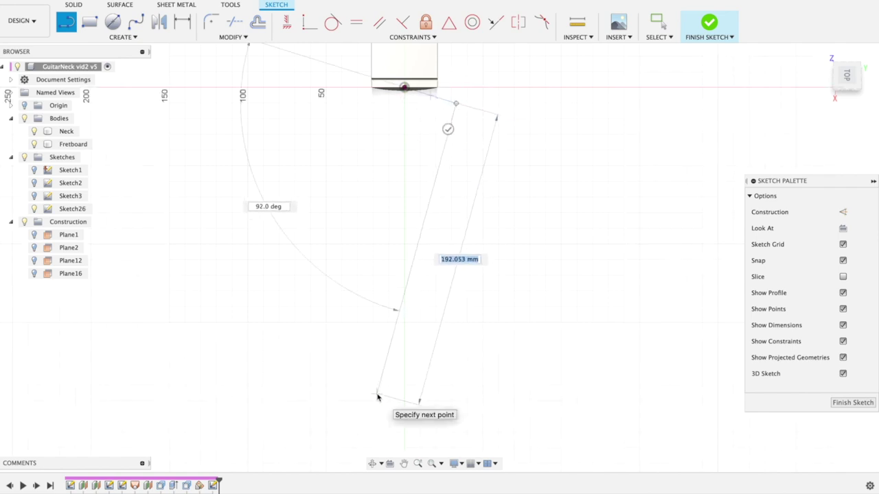
click(377, 397)
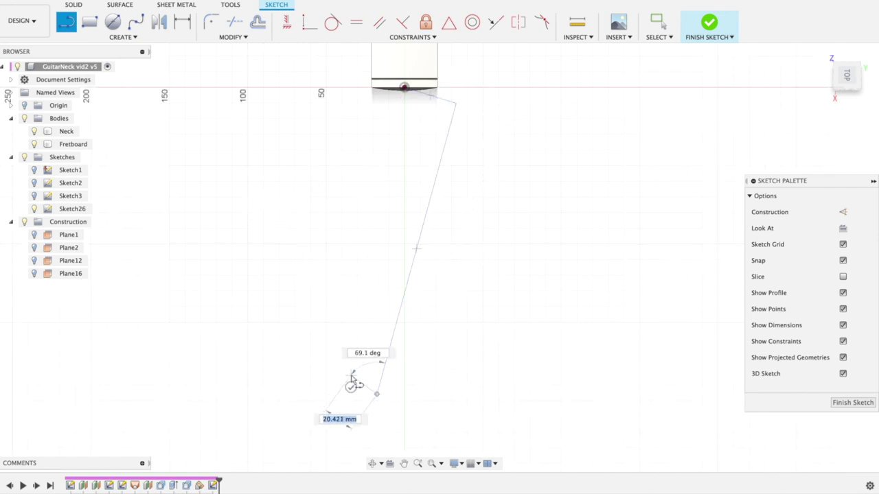
click(350, 376)
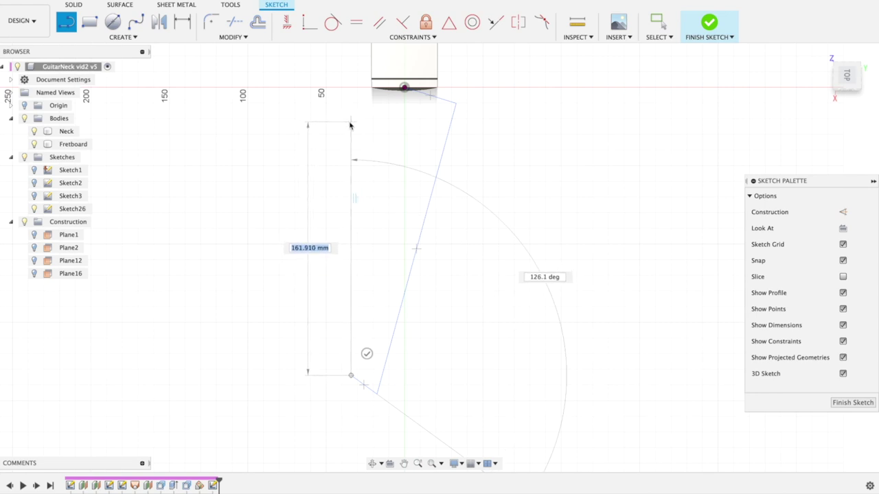
click(350, 124)
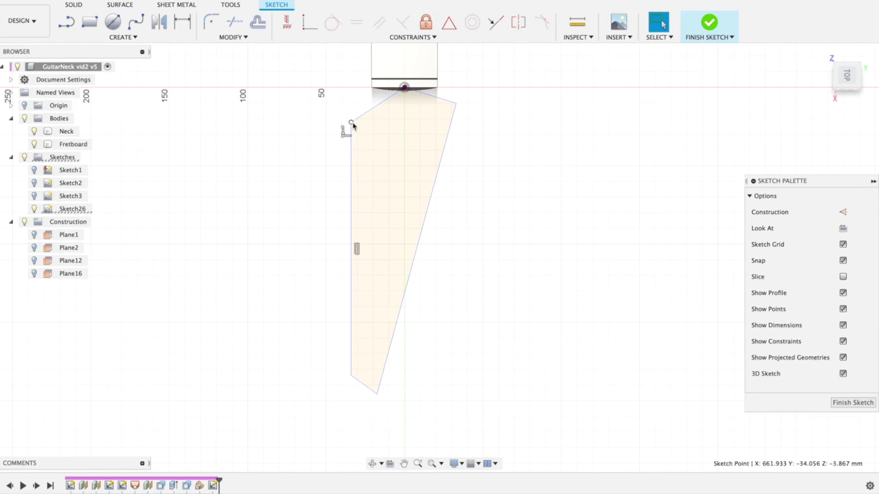
Move the outline's free corner nearest the neck about 7 mm towards it, and round the corner at the neck with a 45 mm radius
key(m)
drag(363, 113, 362, 104)
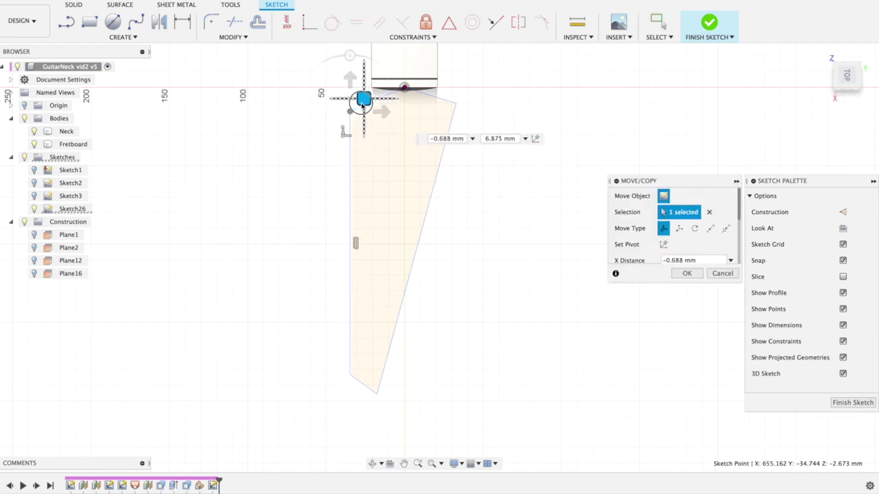
key(Return)
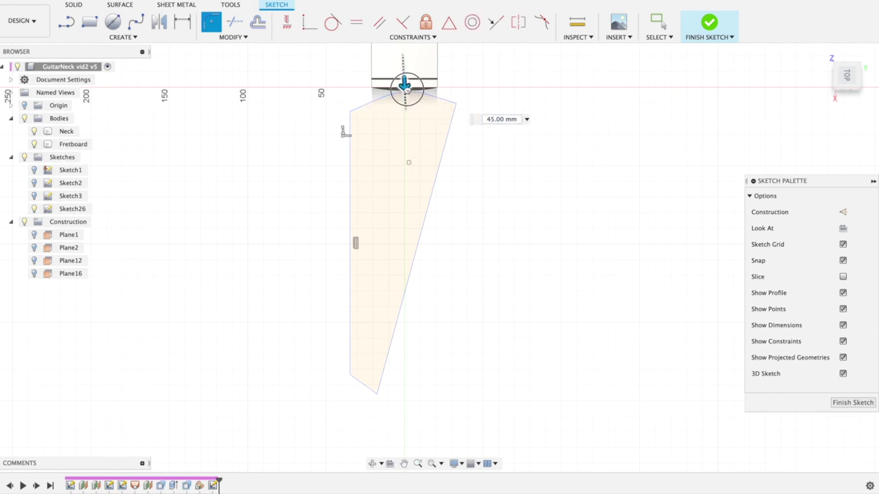
click(852, 403)
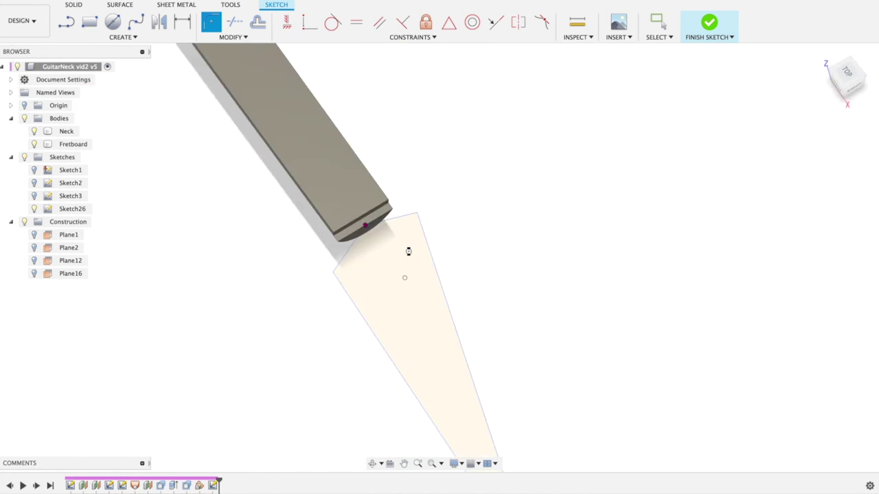
Extrude the headstock profile downwards from the angled plane as a new body
click(559, 313)
text(e)
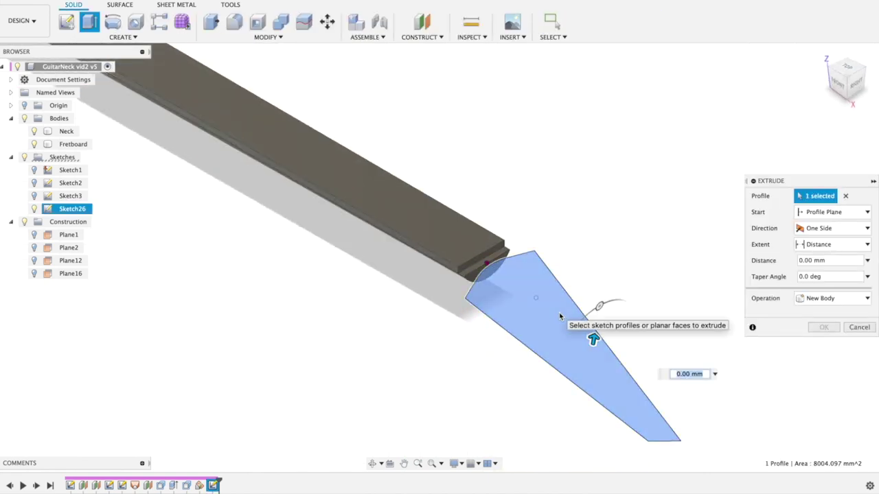
text(10)
key(Return)
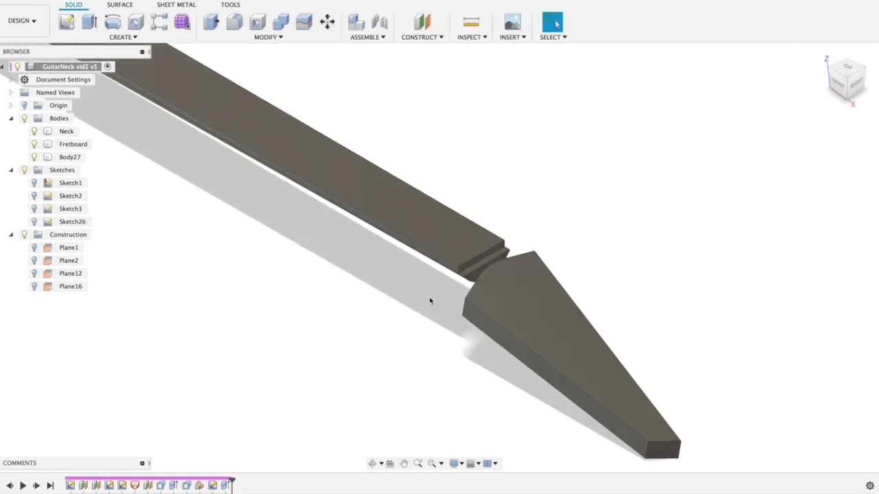
Extend the neck's end face further so that the neck overlaps the headstock
middle_drag(430, 309, 353, 261)
scroll(405, 230, up, 5)
click(379, 224)
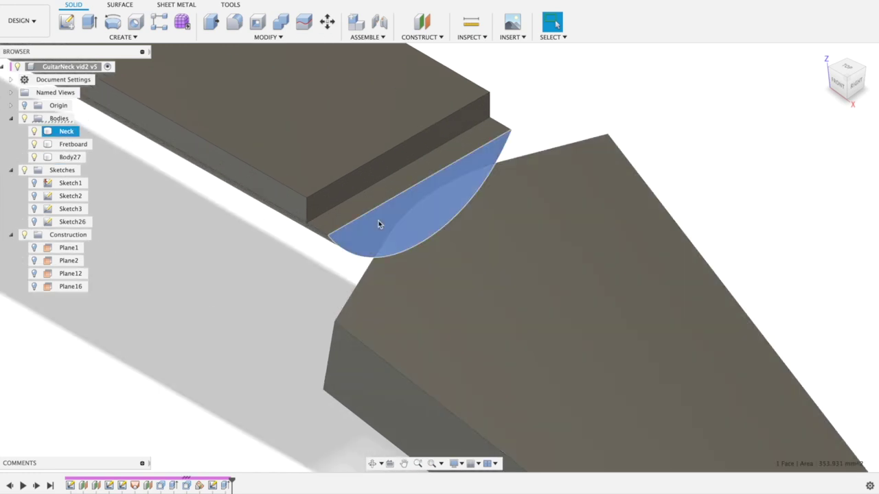
key(q)
drag(403, 223, 446, 259)
click(824, 258)
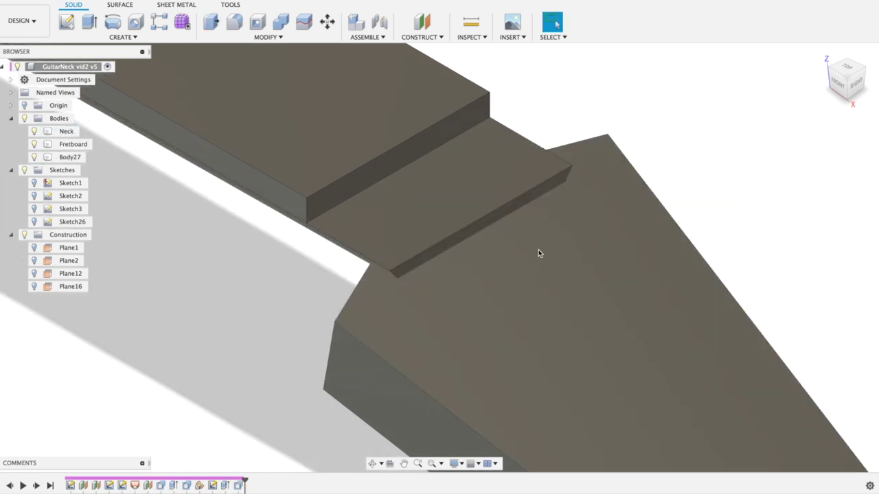
Combine the neck and the headstock into one body with a Join, keeping the fretboard hidden
shift+middle_drag(188, 258, 247, 210)
click(258, 37)
click(239, 119)
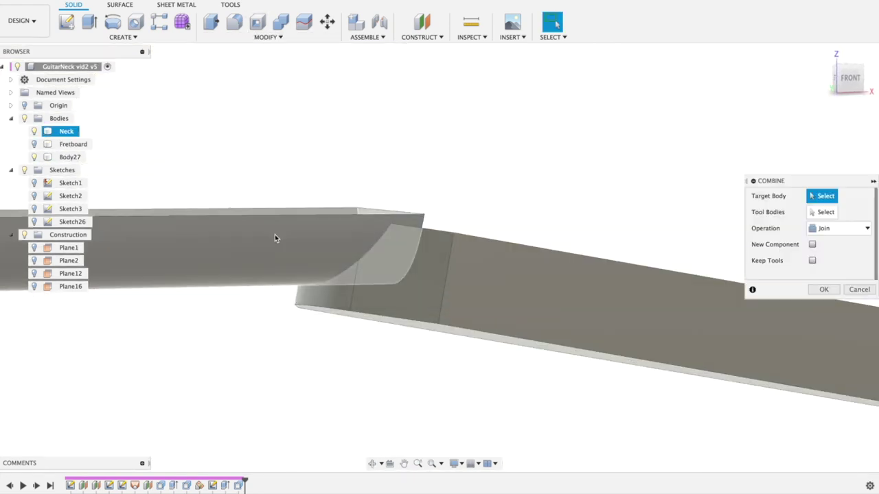
click(275, 234)
click(461, 296)
click(823, 289)
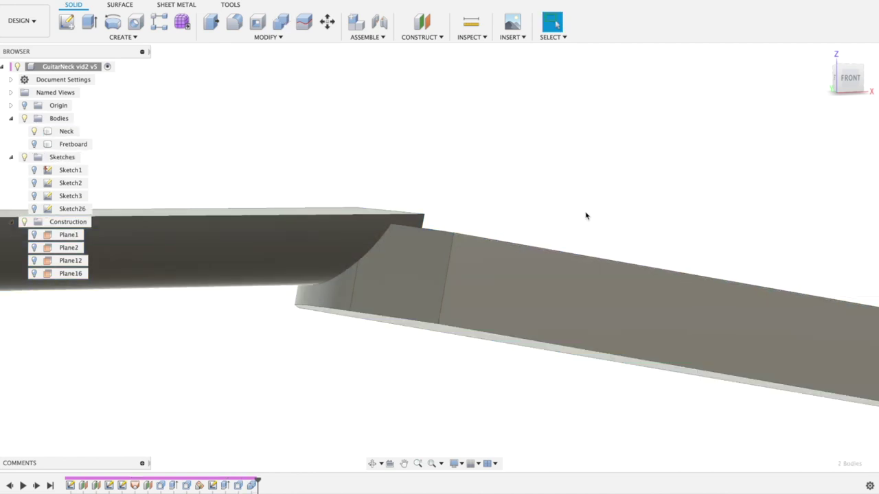
Fillet the curved edges where the neck meets the headstock with an 11.5 mm radius, and show the fretboard
key(f)
click(366, 254)
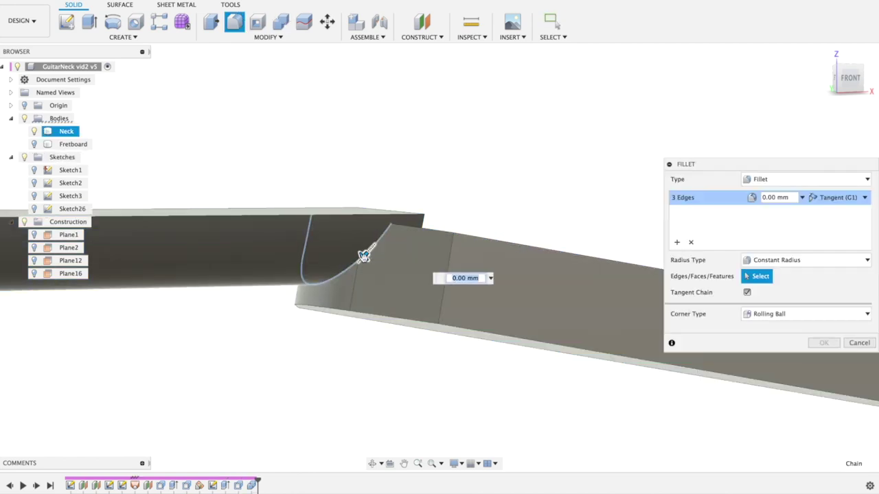
drag(362, 259, 357, 264)
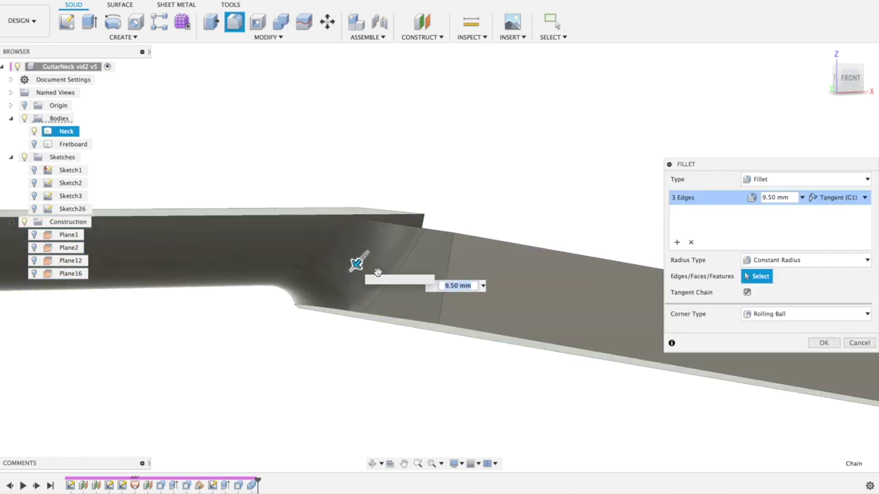
click(35, 145)
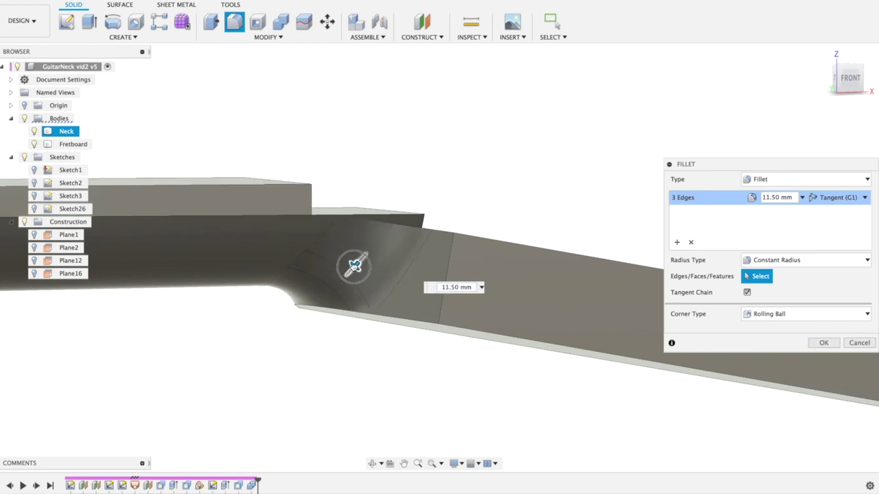
shift+middle_drag(507, 307, 490, 293)
click(821, 343)
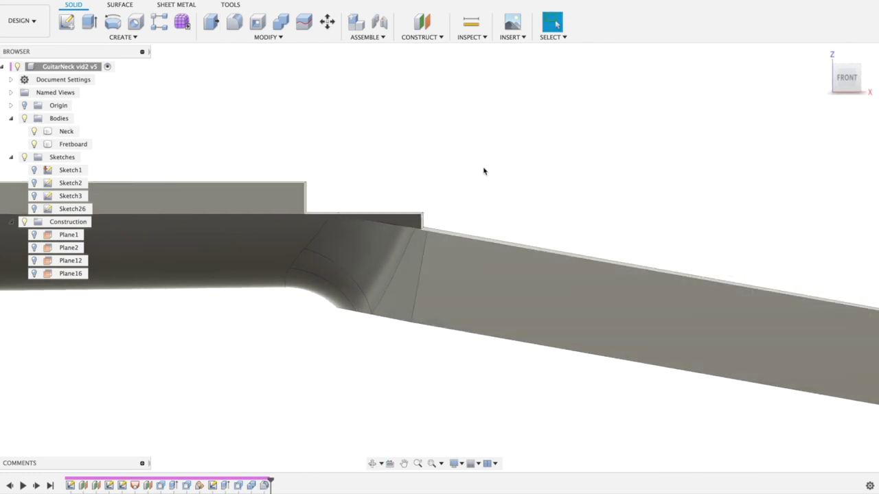
Split the neck body using the headstock's sloped top face as the splitting tool
click(267, 37)
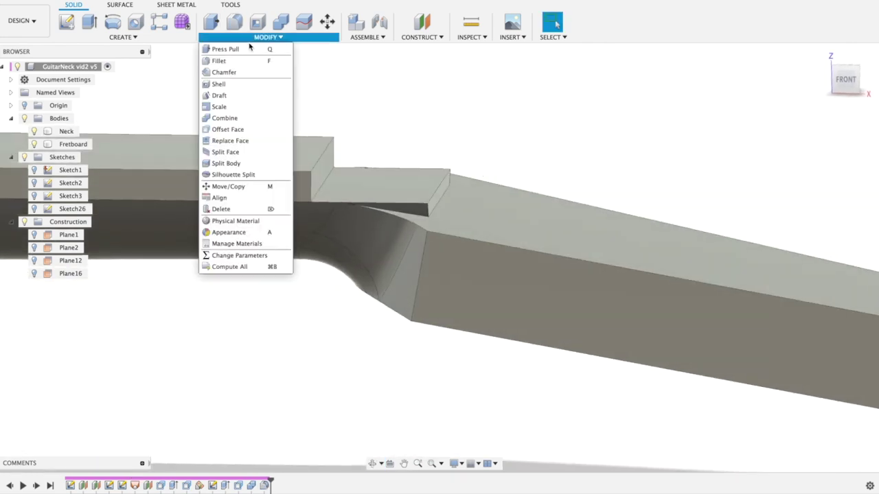
click(259, 169)
click(320, 207)
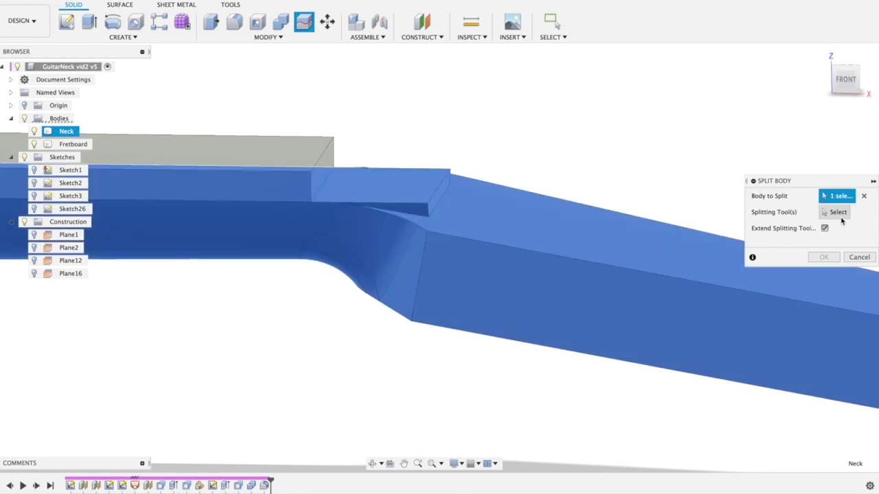
click(837, 212)
click(663, 237)
click(33, 144)
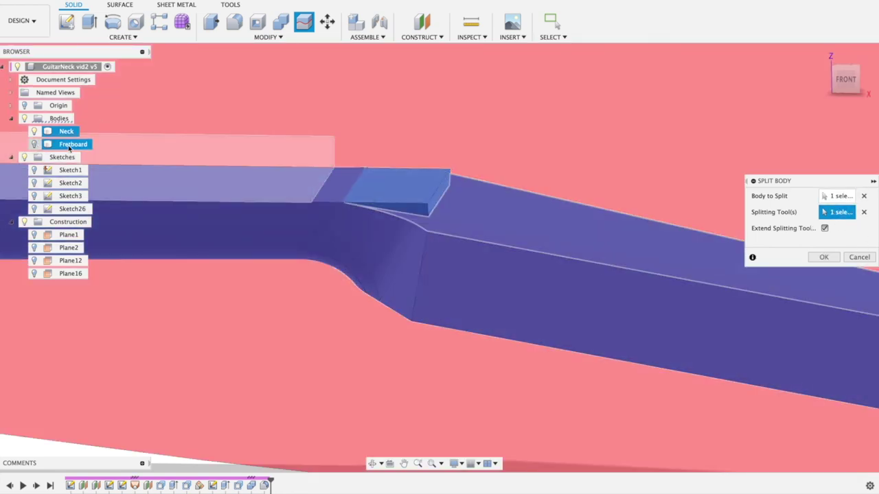
click(823, 257)
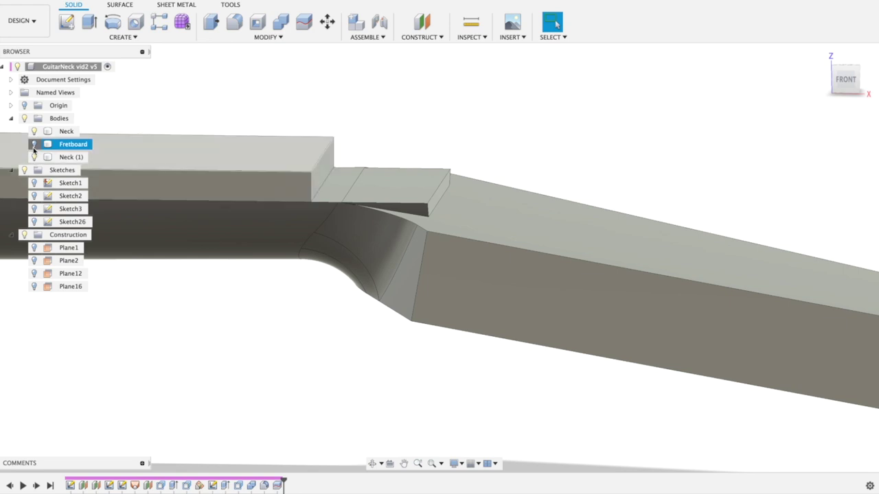
Remove the split-off wedge of the neck that sticks out above the headstock's top face
click(63, 158)
right_click(61, 162)
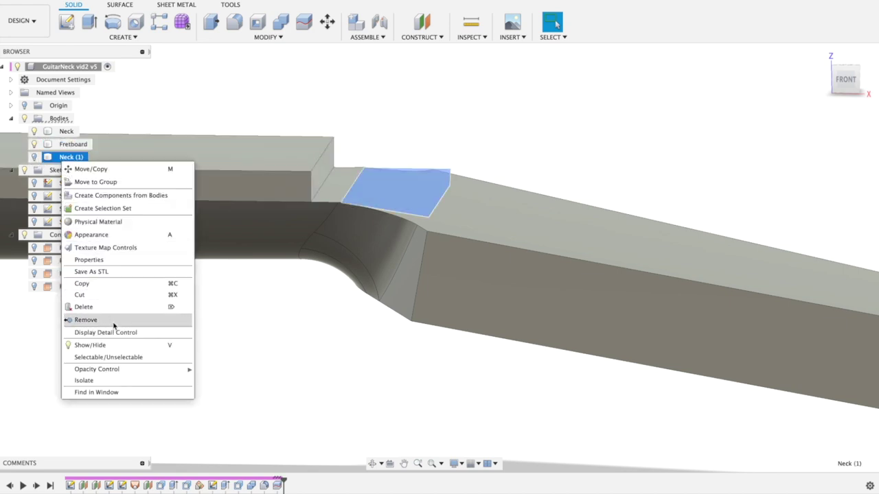
click(114, 322)
shift+middle_drag(527, 102, 559, 315)
shift+middle_drag(626, 378, 453, 392)
click(822, 54)
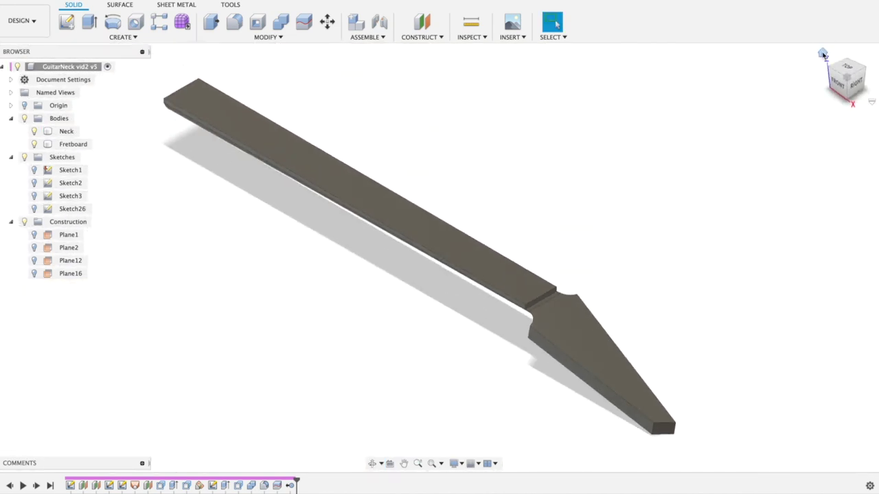